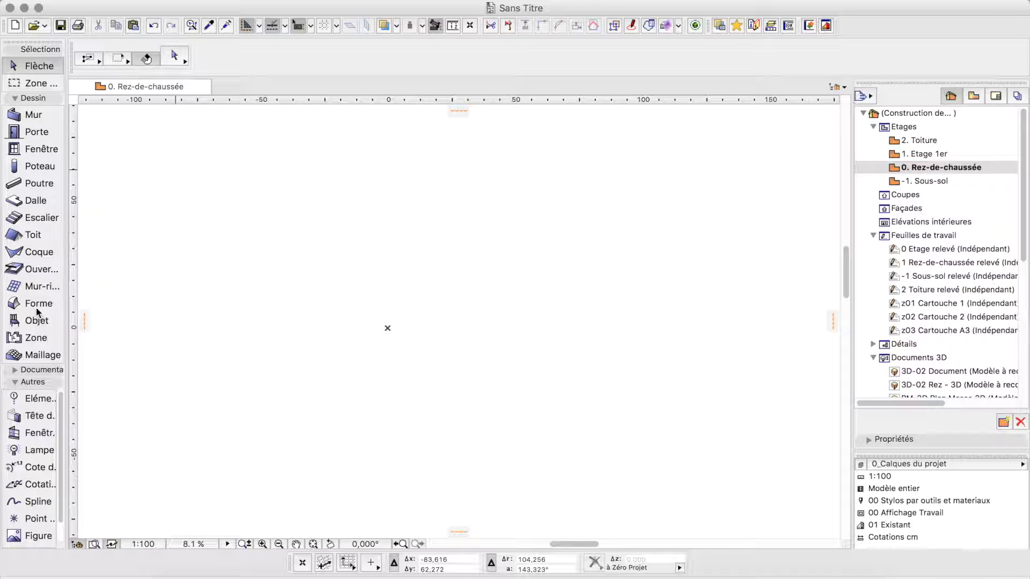
Step: Draw a rectangular Forme (morph) in the empty plan, to the left of the project origin
{"action": "left_click", "coordinate": [37, 304]}
{"action": "left_click_drag", "start_coordinate": [368, 64], "coordinate": [370, 73]}
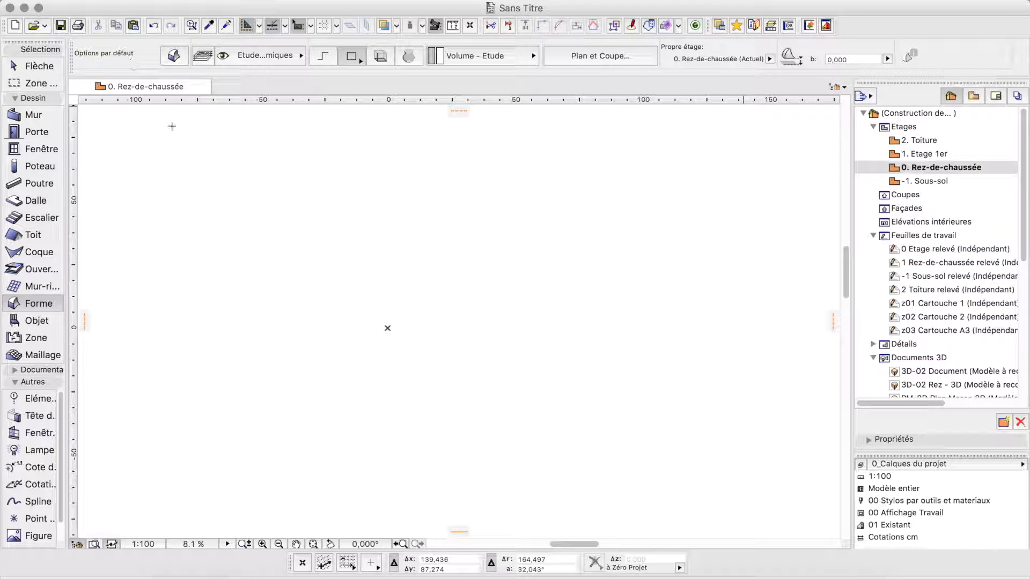
{"action": "left_click", "coordinate": [172, 200]}
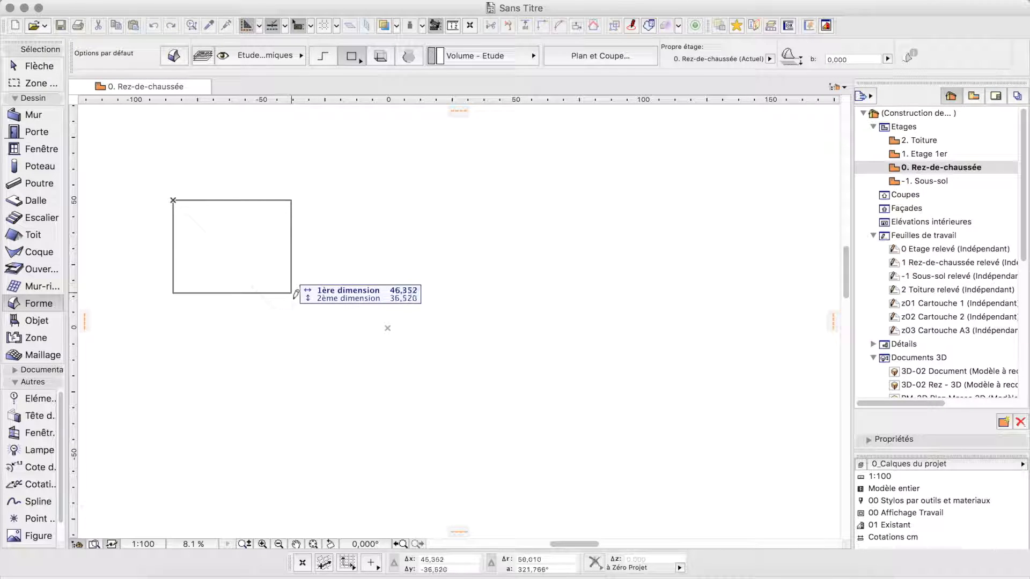
{"action": "left_click", "coordinate": [329, 377]}
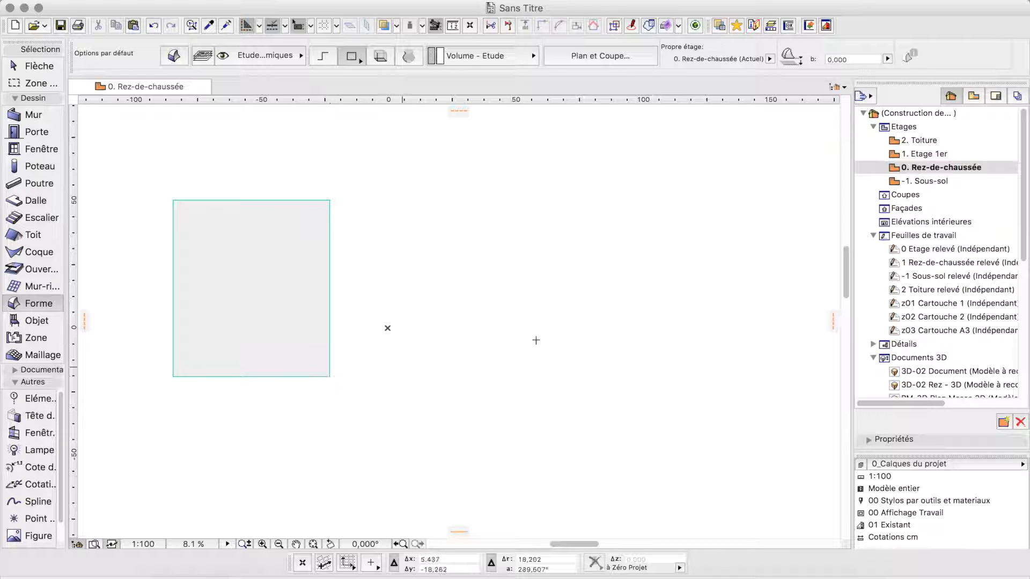
Step: Select the rectangular shape, turn it into a rounded oval with a Modifier Forme operation, and deselect it
{"action": "left_click", "coordinate": [38, 69]}
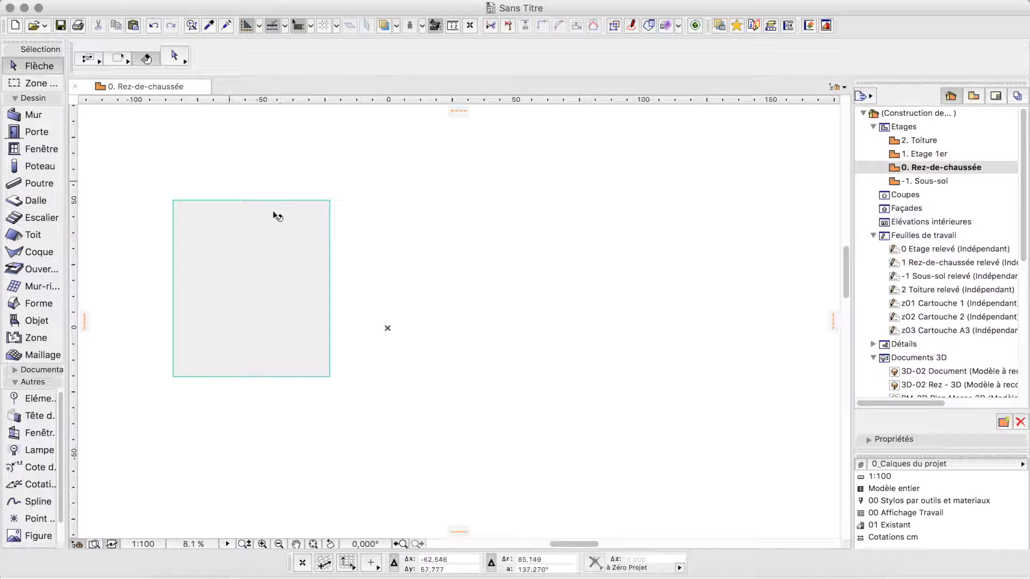
{"action": "left_click", "coordinate": [285, 222]}
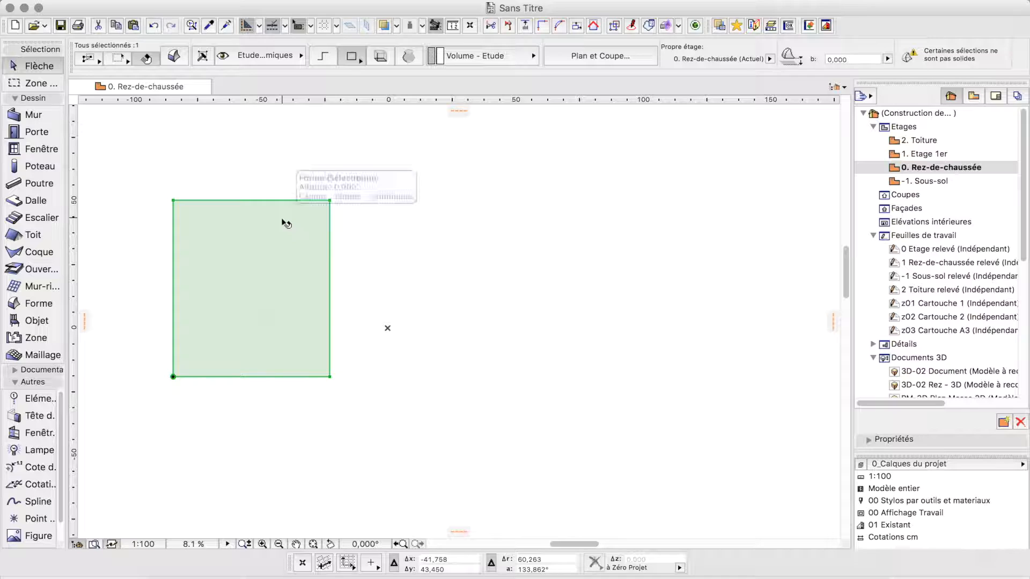
{"action": "left_click", "coordinate": [230, 1]}
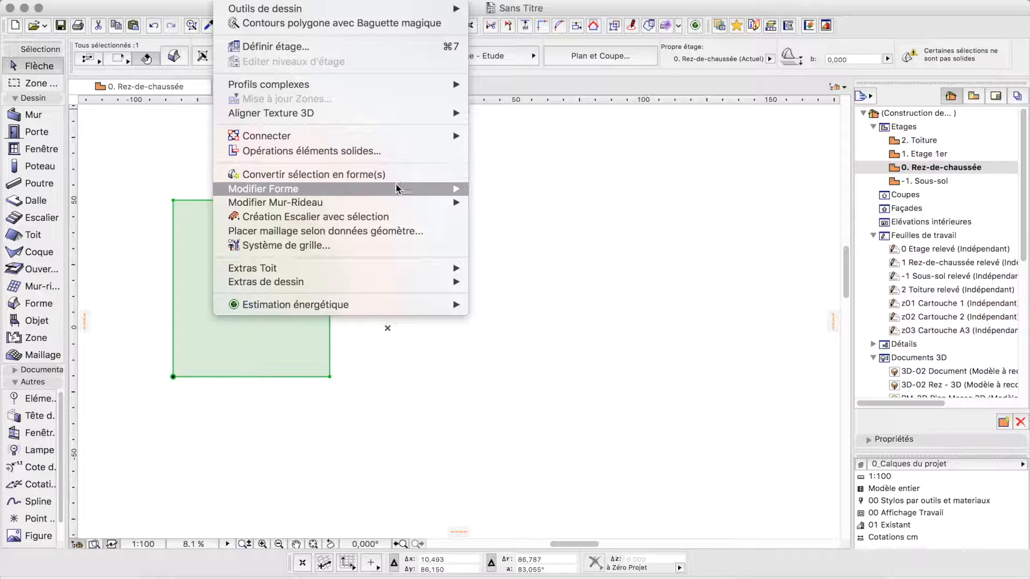
{"action": "left_click", "coordinate": [571, 292]}
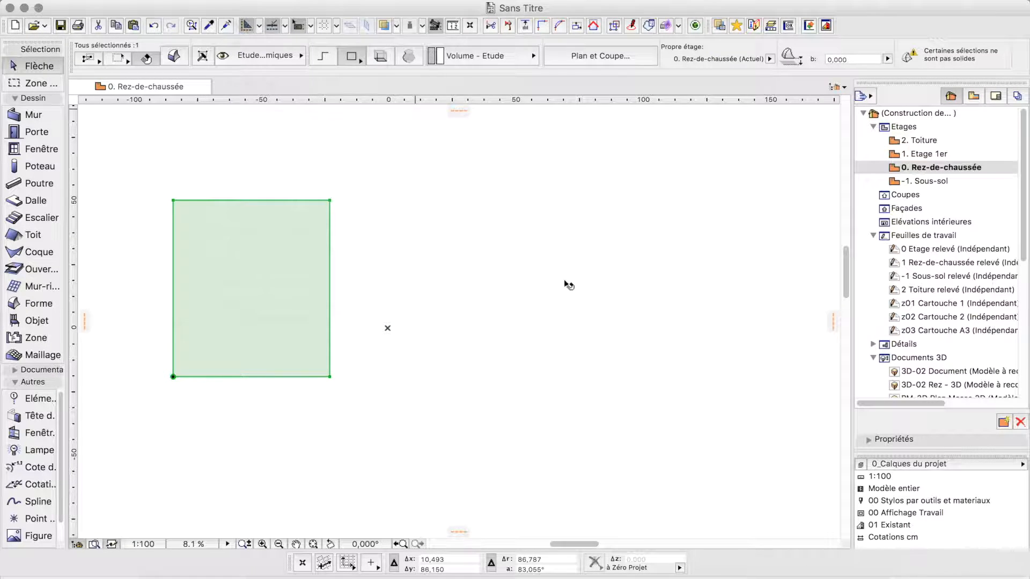
{"action": "left_click", "coordinate": [102, 236]}
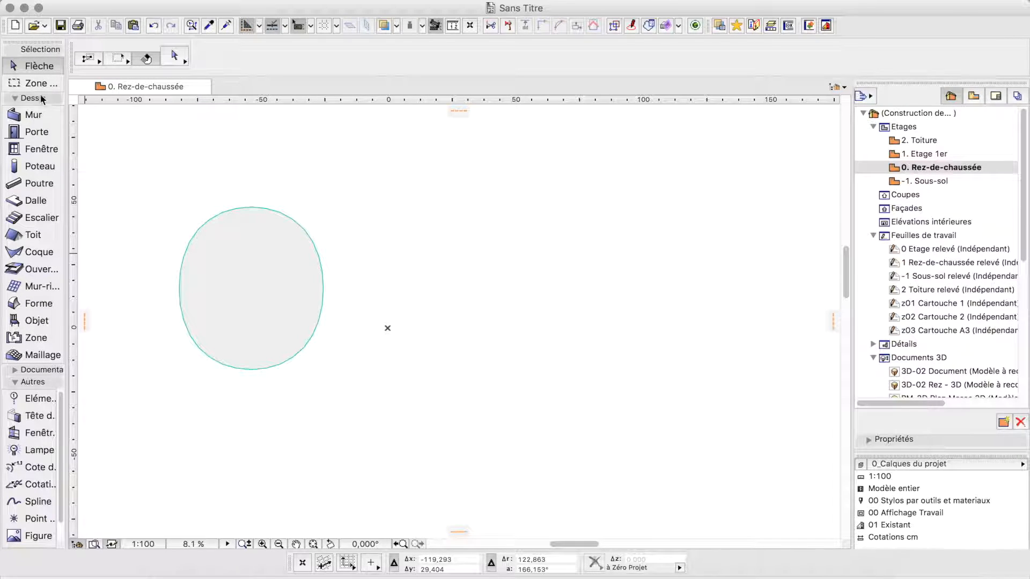
Step: Draw a half-circle Forme by centre point, right of the oval, with a radius of about 52
{"action": "left_click", "coordinate": [14, 303]}
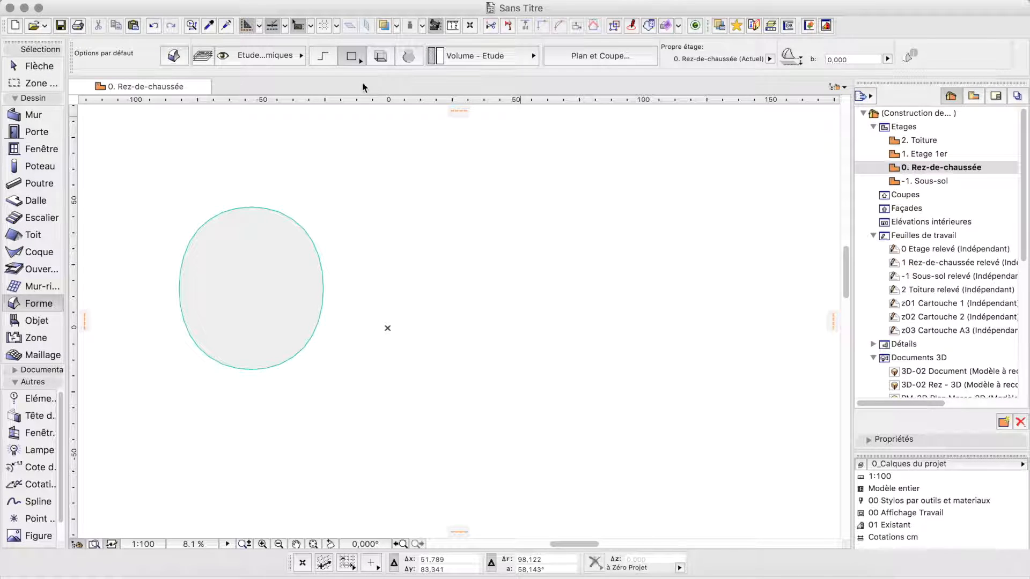
{"action": "left_click", "coordinate": [362, 61]}
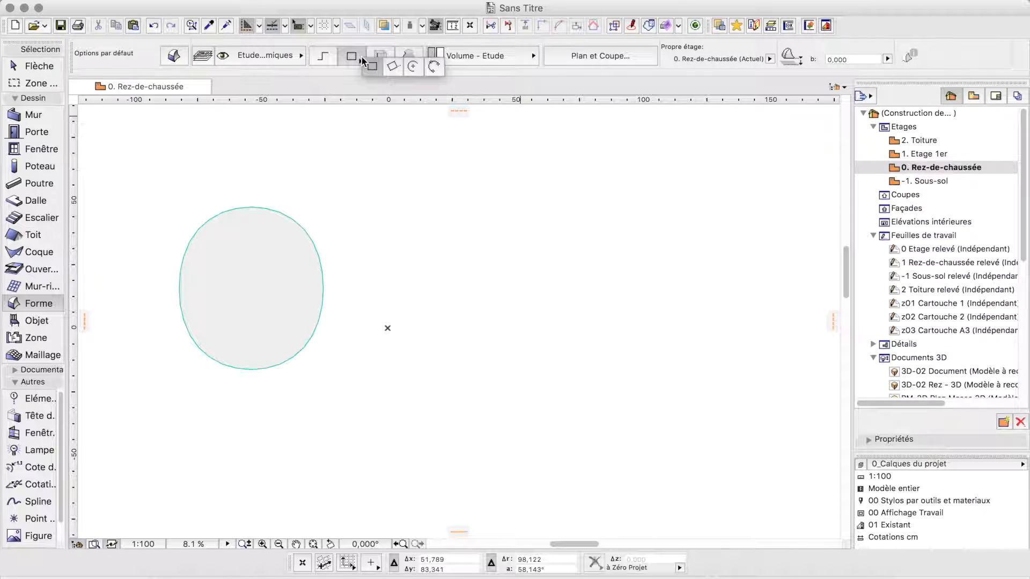
{"action": "left_click", "coordinate": [413, 66]}
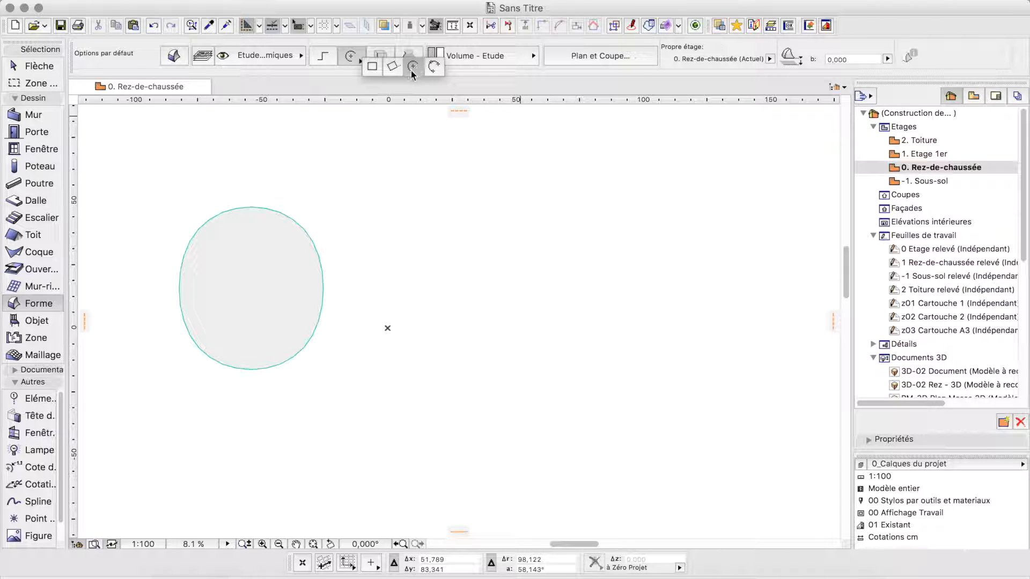
{"action": "left_click", "coordinate": [477, 259]}
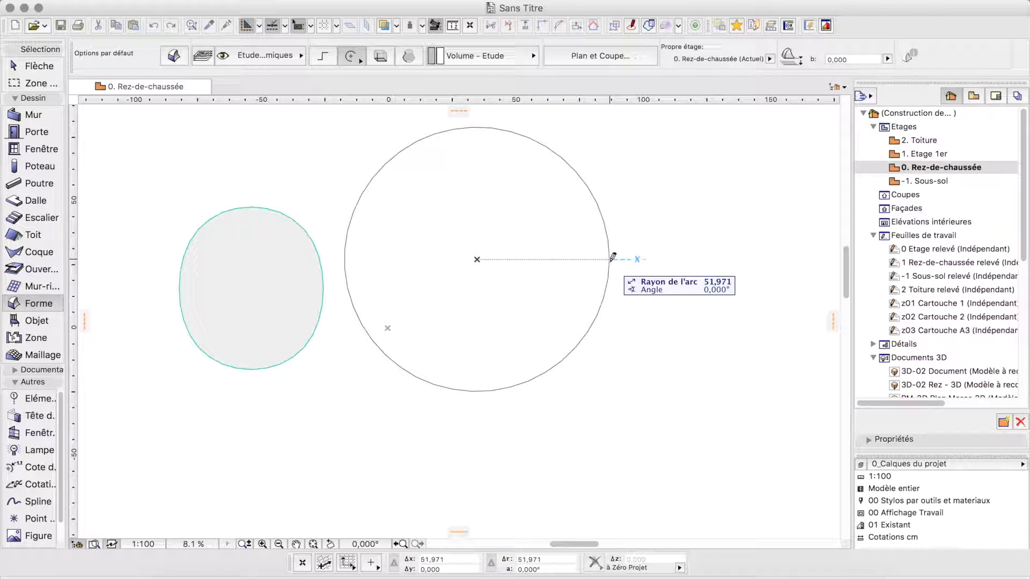
{"action": "left_click", "coordinate": [610, 259]}
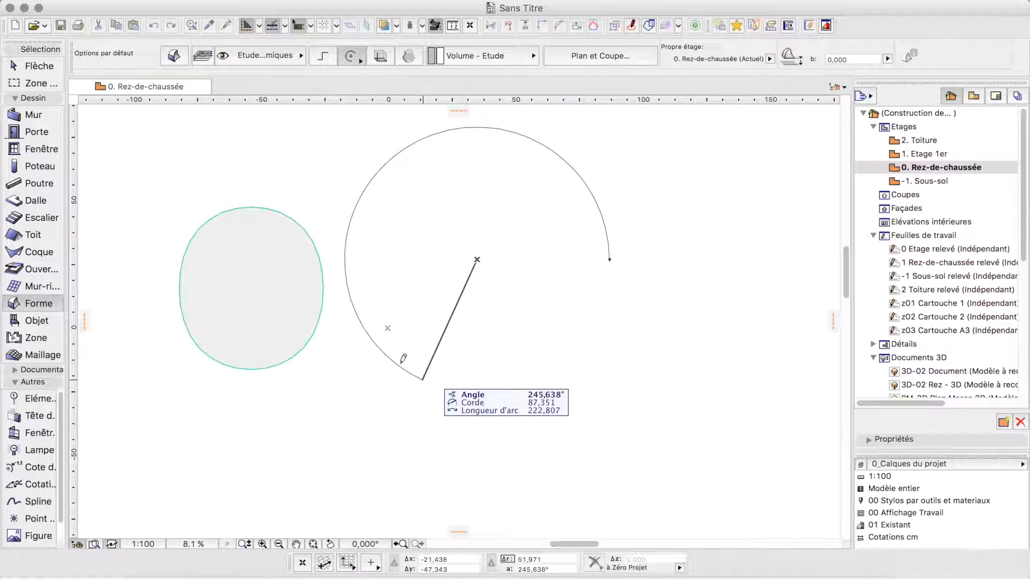
{"action": "left_click", "coordinate": [347, 258]}
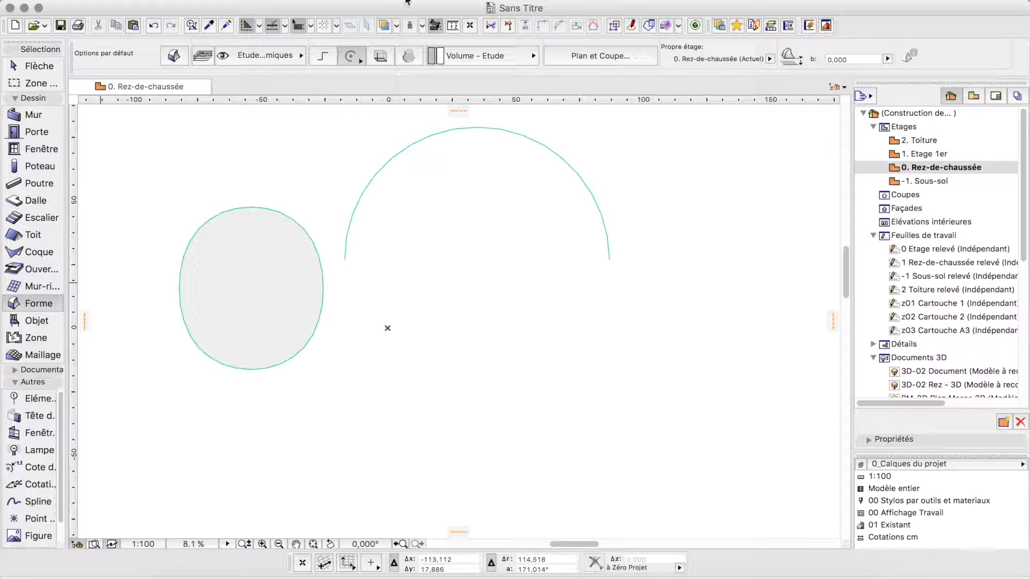
Step: Draw a circular Forme through three points below the half-circle, starting from a horizontal pair of points
{"action": "left_click", "coordinate": [358, 60]}
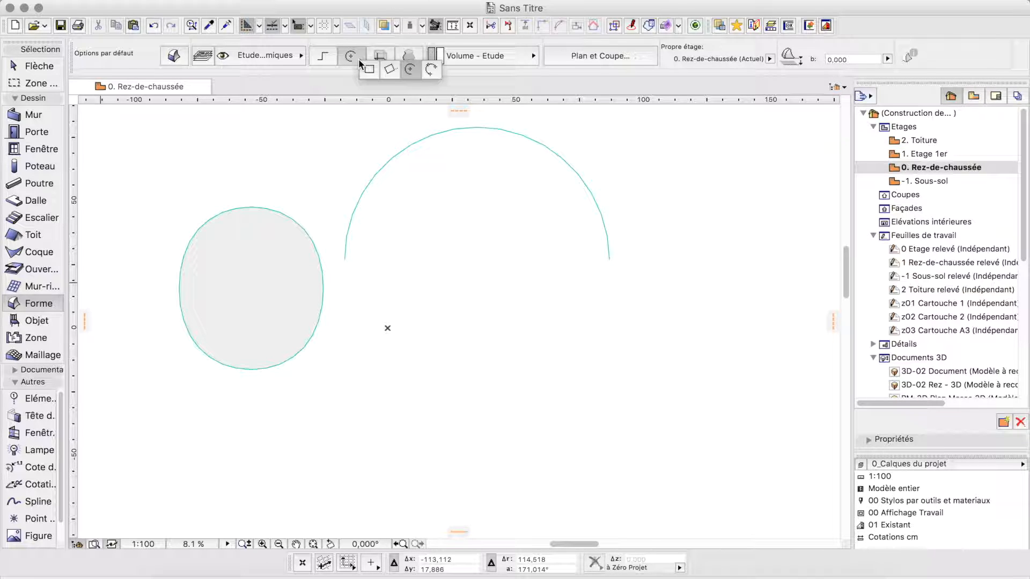
{"action": "left_click", "coordinate": [432, 70]}
{"action": "left_click", "coordinate": [427, 411]}
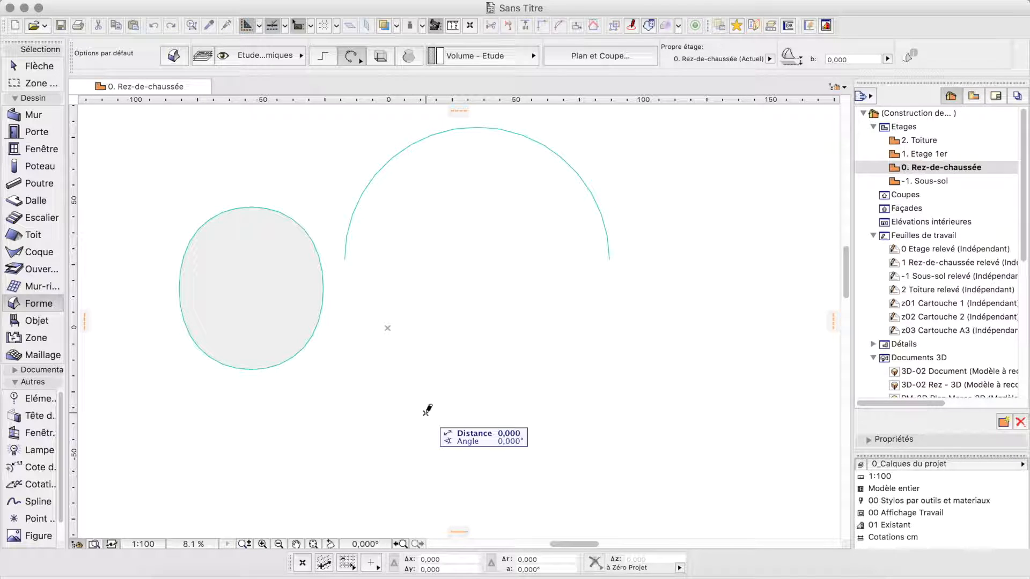
{"action": "left_click", "coordinate": [621, 412]}
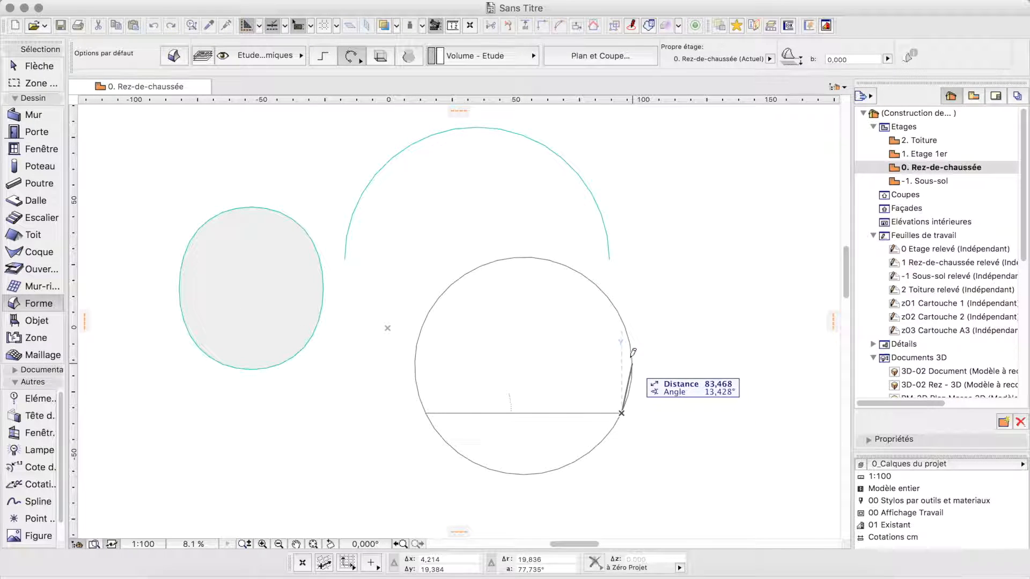
{"action": "left_click", "coordinate": [578, 310]}
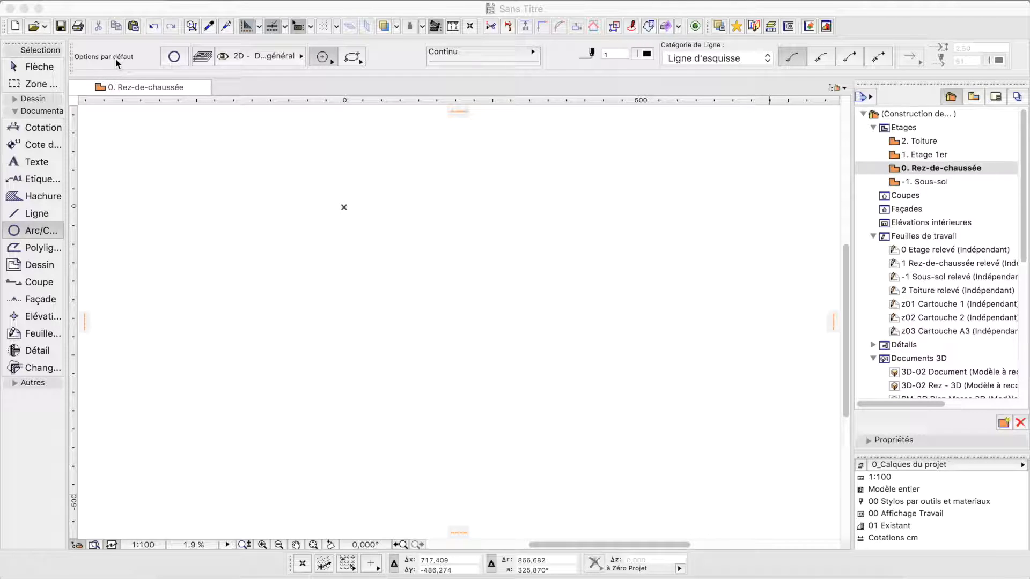
Step: Draw a half-circle with the Arc/Circle tool by centre point, left of the origin, with a radius of about 150
{"action": "mouse_move", "coordinate": [333, 63]}
{"action": "left_mouse_down"}
{"action": "mouse_move", "coordinate": [384, 74]}
{"action": "mouse_move", "coordinate": [342, 72]}
{"action": "left_mouse_up"}
{"action": "left_click", "coordinate": [351, 57]}
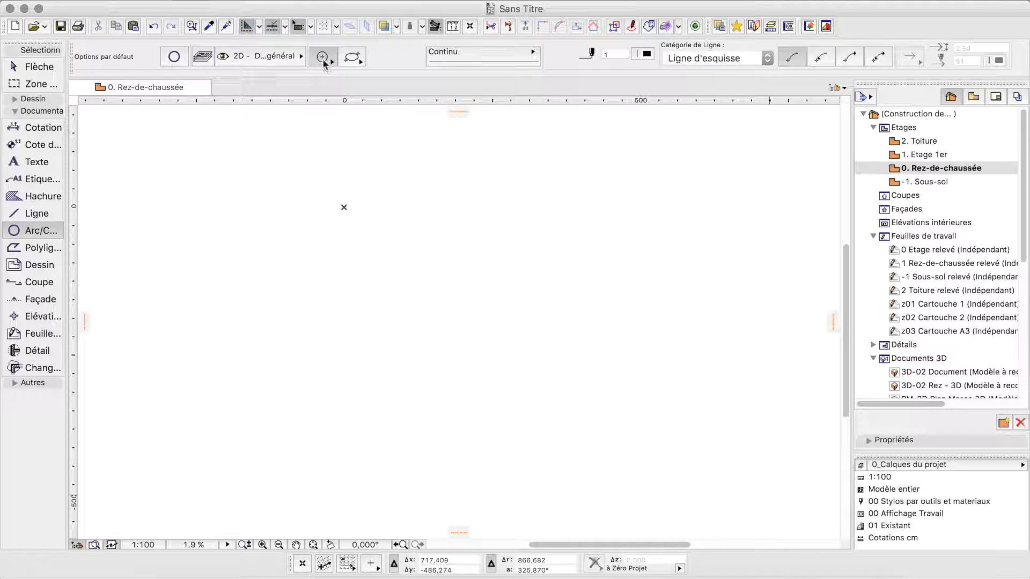
{"action": "left_click", "coordinate": [212, 278]}
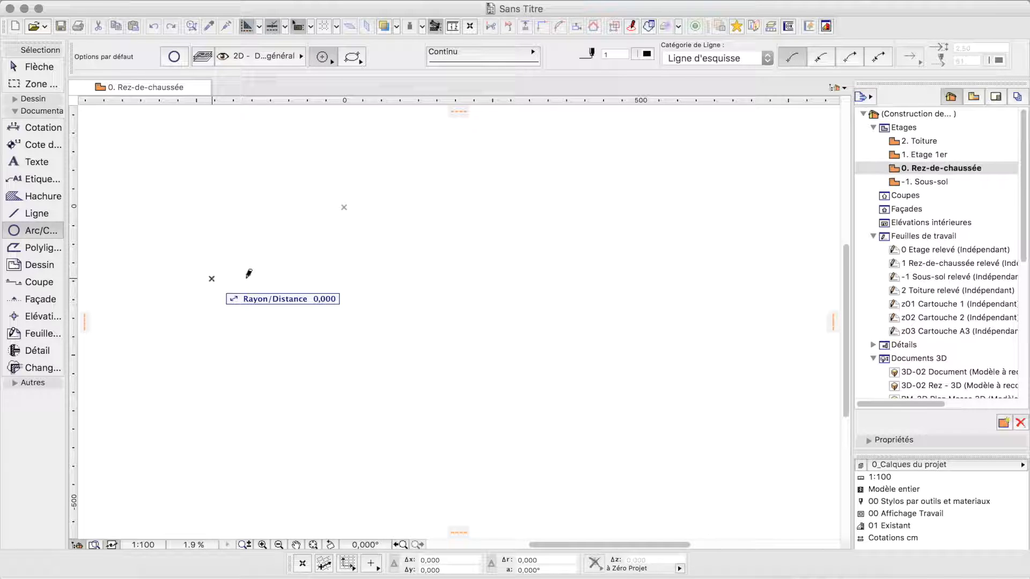
{"action": "left_click", "coordinate": [302, 277]}
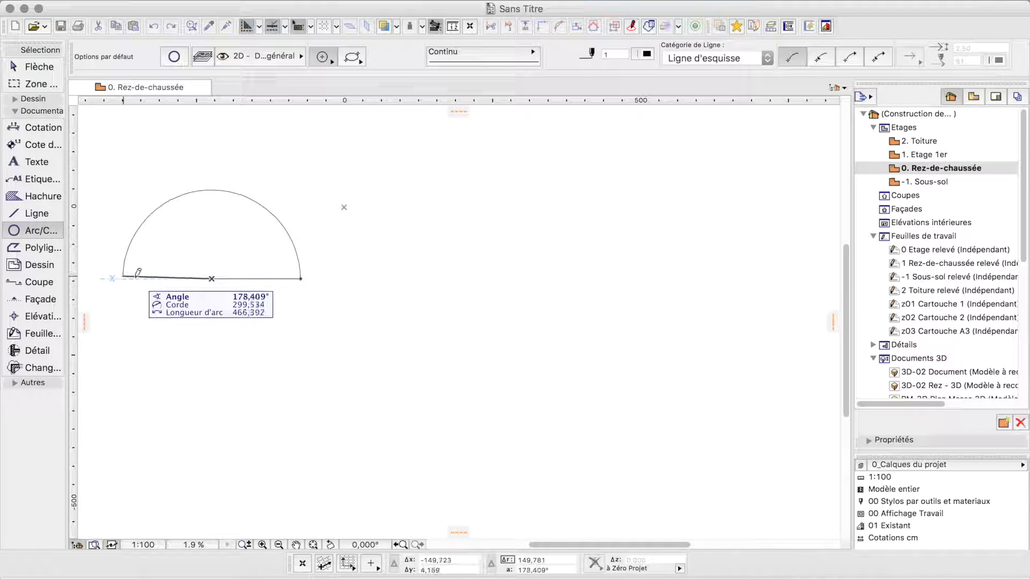
{"action": "left_click", "coordinate": [137, 275]}
Step: Draw a second arc right of the origin by start point and centre, with a radius of about 133
{"action": "left_click", "coordinate": [328, 60]}
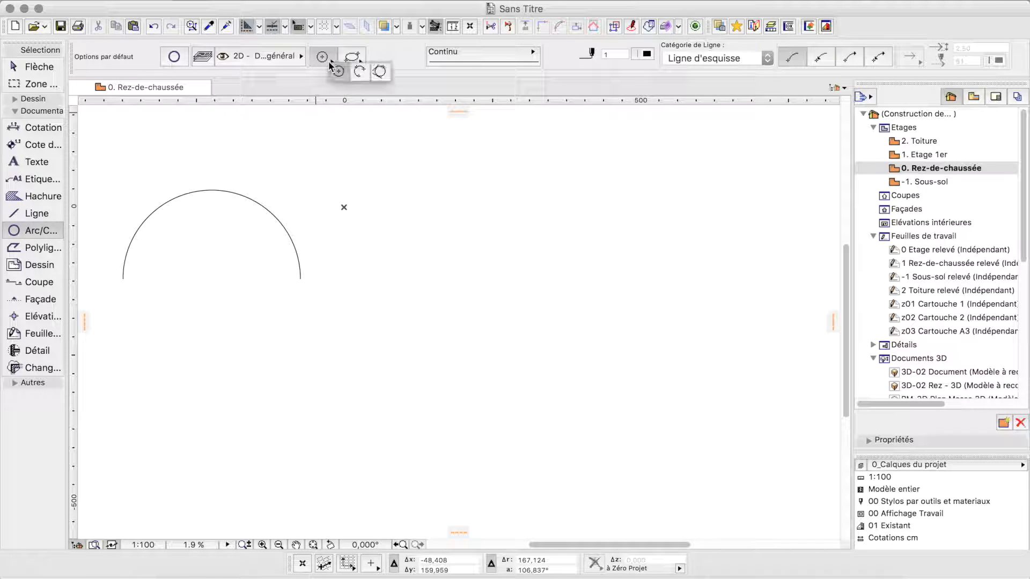
{"action": "left_click", "coordinate": [360, 72]}
{"action": "left_click", "coordinate": [430, 207]}
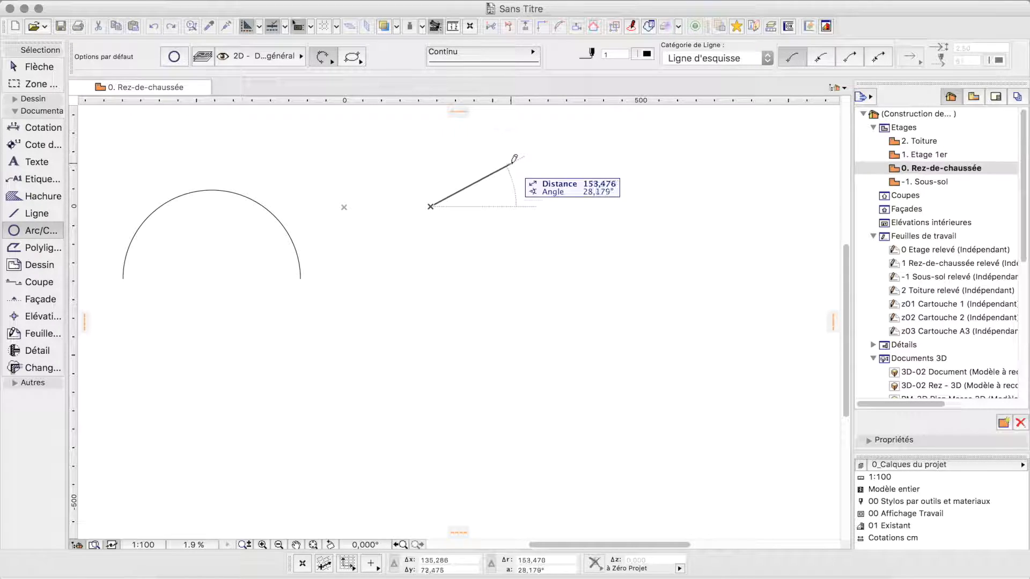
{"action": "left_click", "coordinate": [502, 238]}
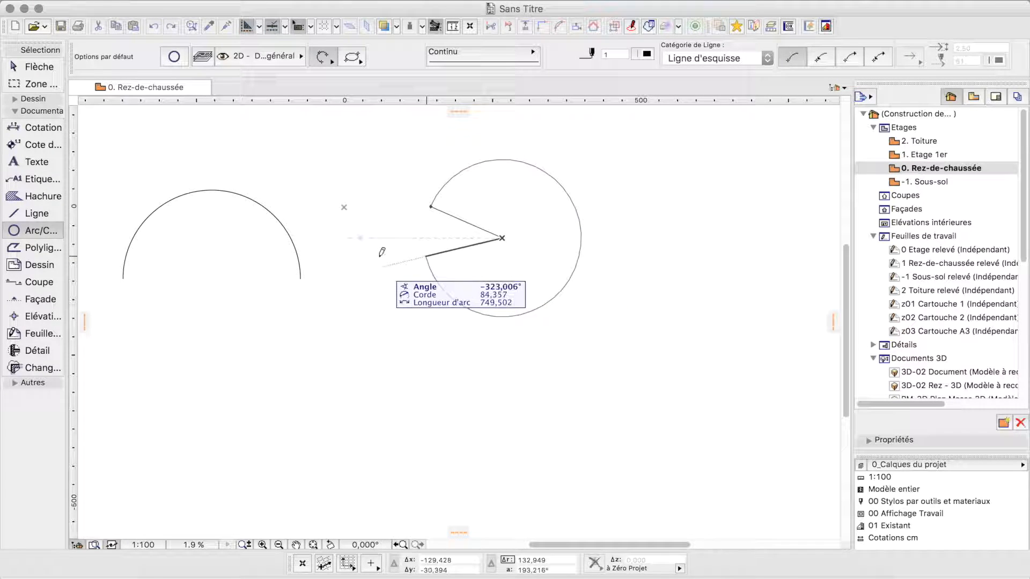
{"action": "left_click", "coordinate": [572, 272]}
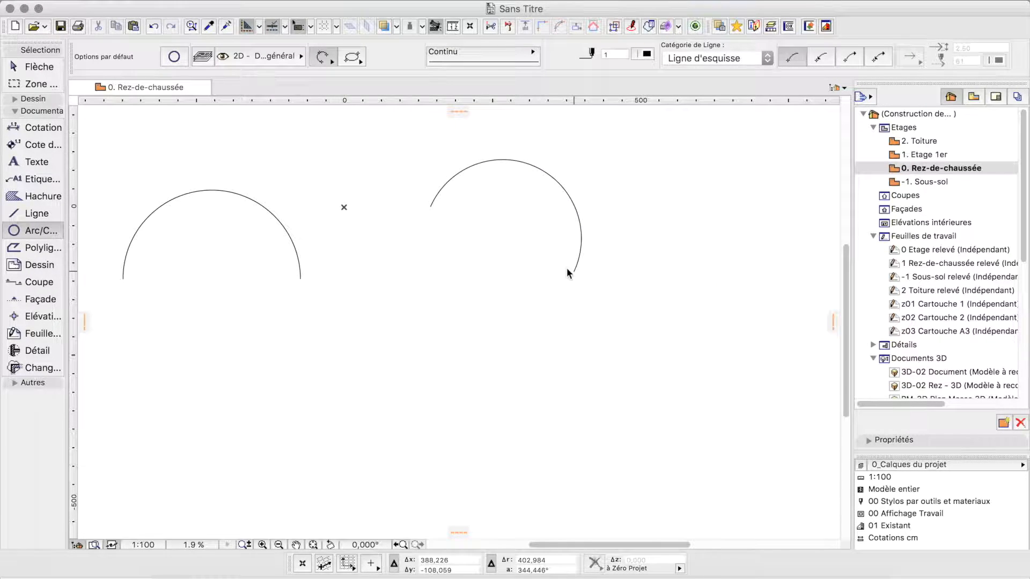
Step: Draw a three-point circle through the half-circle's right end and both ends of the second arc
{"action": "left_click", "coordinate": [331, 61]}
{"action": "left_click", "coordinate": [378, 72]}
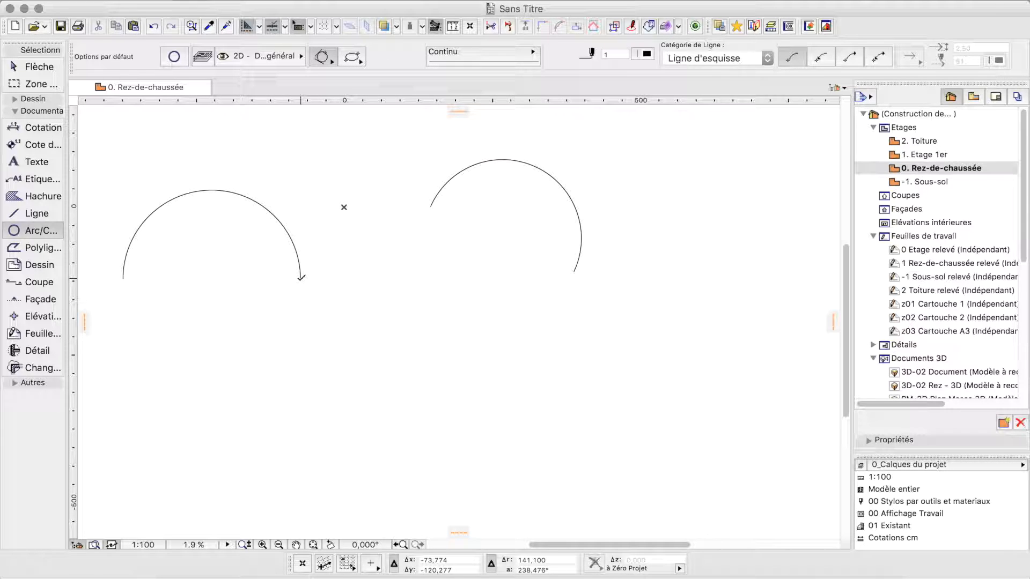
{"action": "left_click", "coordinate": [300, 279]}
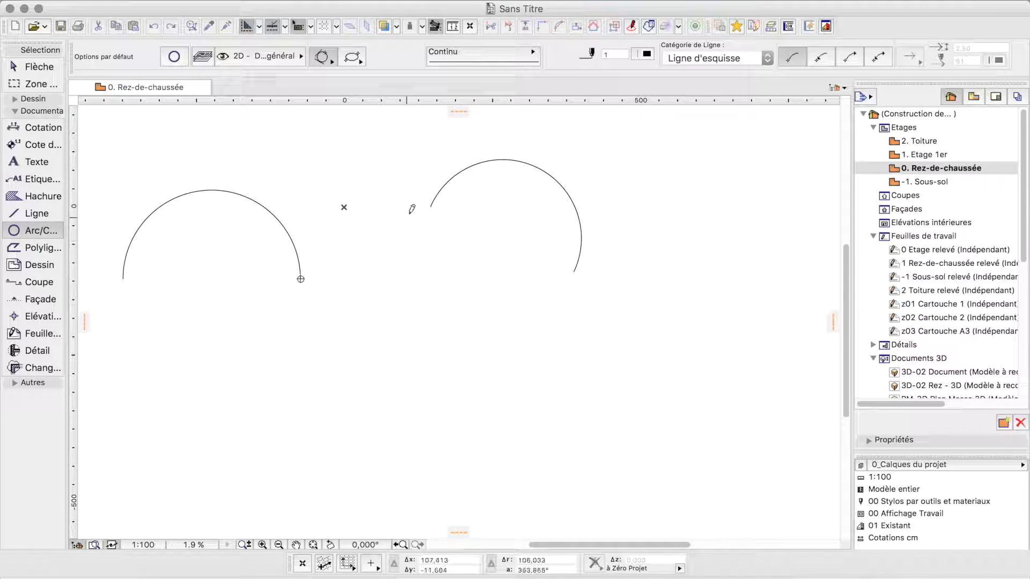
{"action": "left_click", "coordinate": [430, 207]}
{"action": "left_click", "coordinate": [577, 266]}
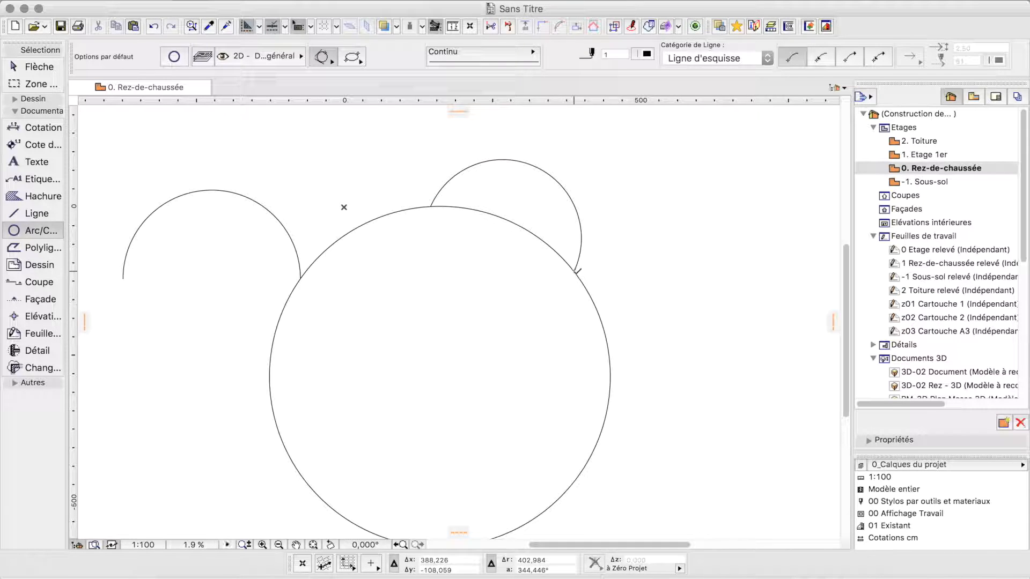
Step: Draw a wide horizontal ellipse above the circle and arcs, using the diagonal ellipse construction method
{"action": "scroll", "coordinate": [656, 342], "scroll_direction": "down", "scroll_amount": 1}
{"action": "scroll", "coordinate": [537, 289], "scroll_direction": "down", "scroll_amount": 2}
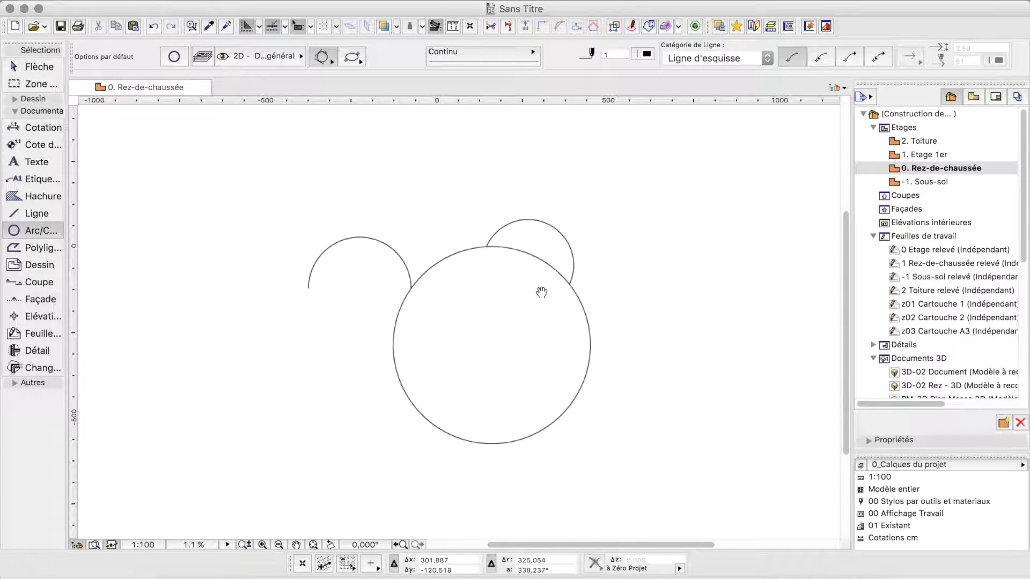
{"action": "left_click", "coordinate": [353, 56]}
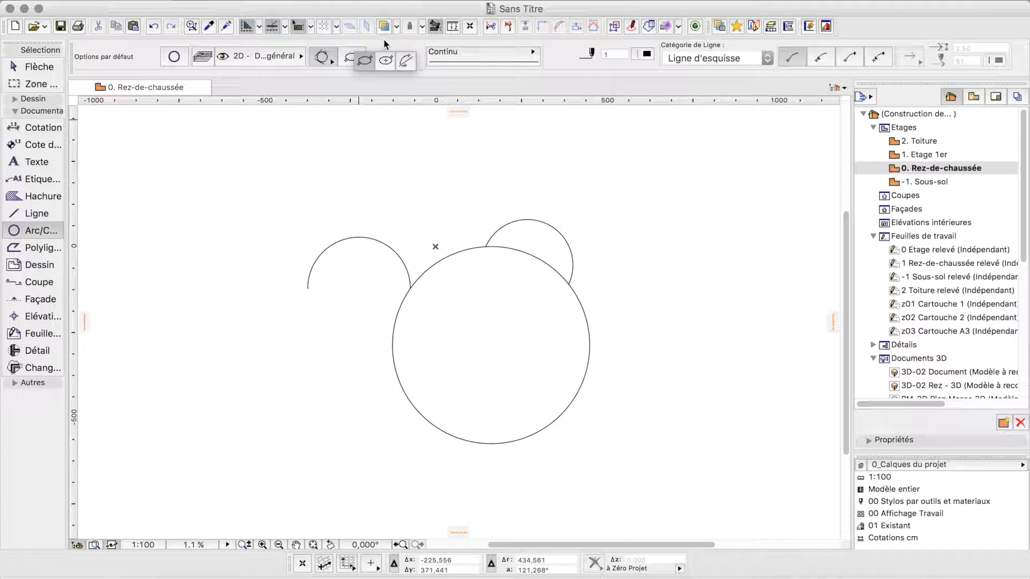
{"action": "left_click", "coordinate": [364, 60]}
{"action": "left_click", "coordinate": [359, 62]}
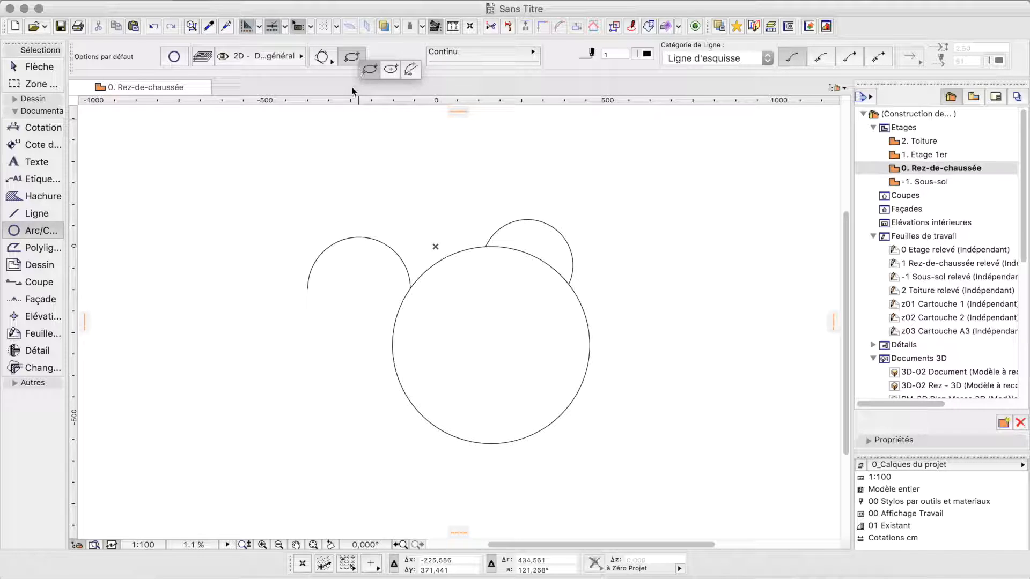
{"action": "left_click", "coordinate": [371, 70]}
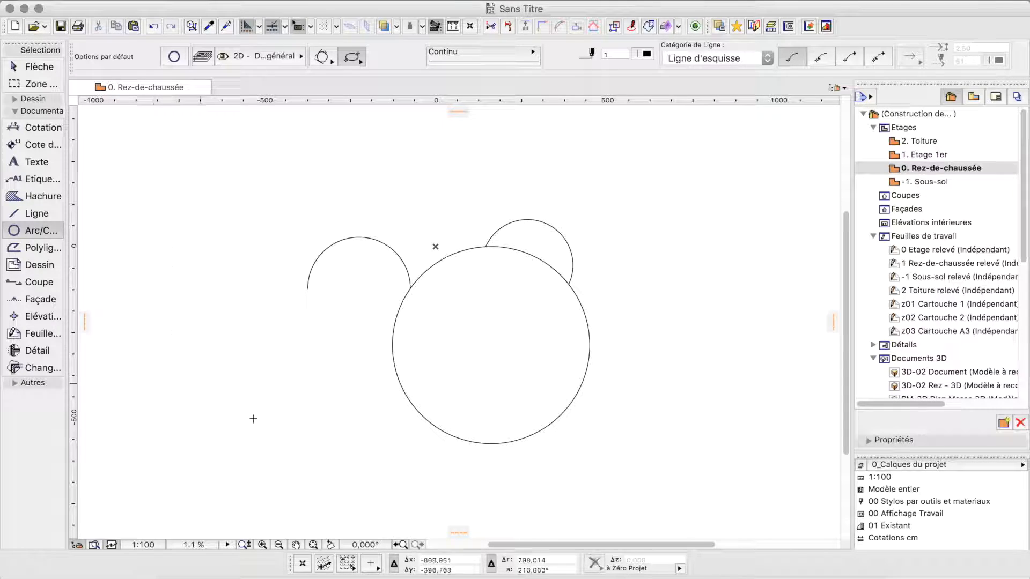
{"action": "scroll", "coordinate": [231, 386], "scroll_direction": "down", "scroll_amount": 3}
{"action": "left_click", "coordinate": [233, 203]}
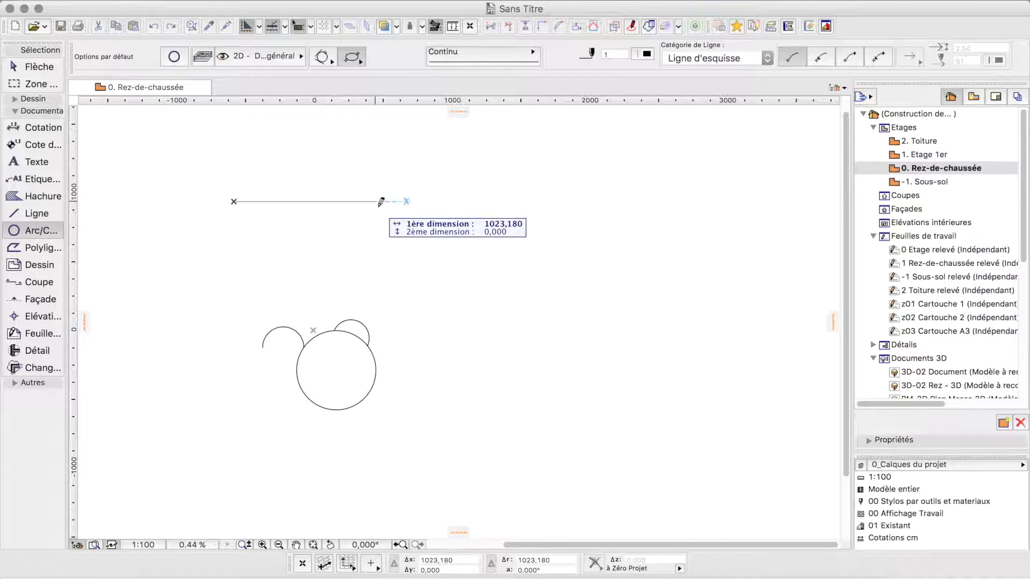
{"action": "left_click", "coordinate": [408, 279]}
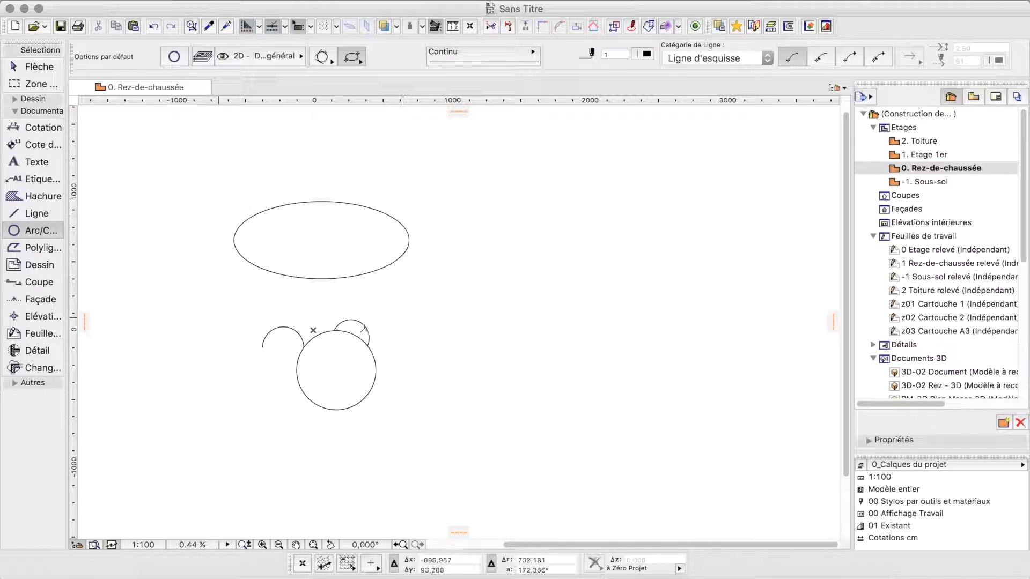
Step: Draw an ellipse from its centre, right of the existing ellipse, using the half-diagonal method, with both dimensions about 483
{"action": "left_click", "coordinate": [361, 64]}
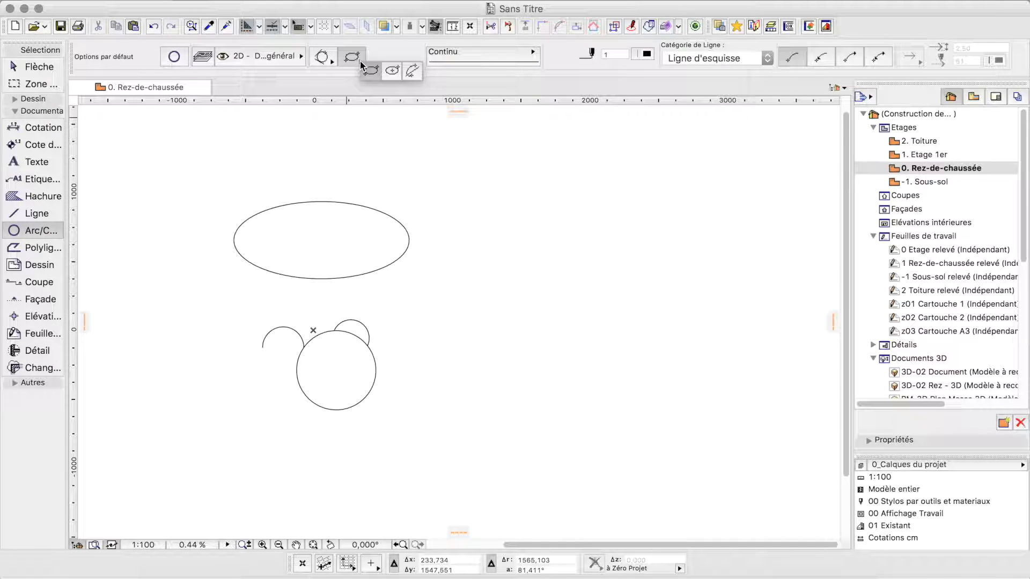
{"action": "left_click", "coordinate": [392, 72]}
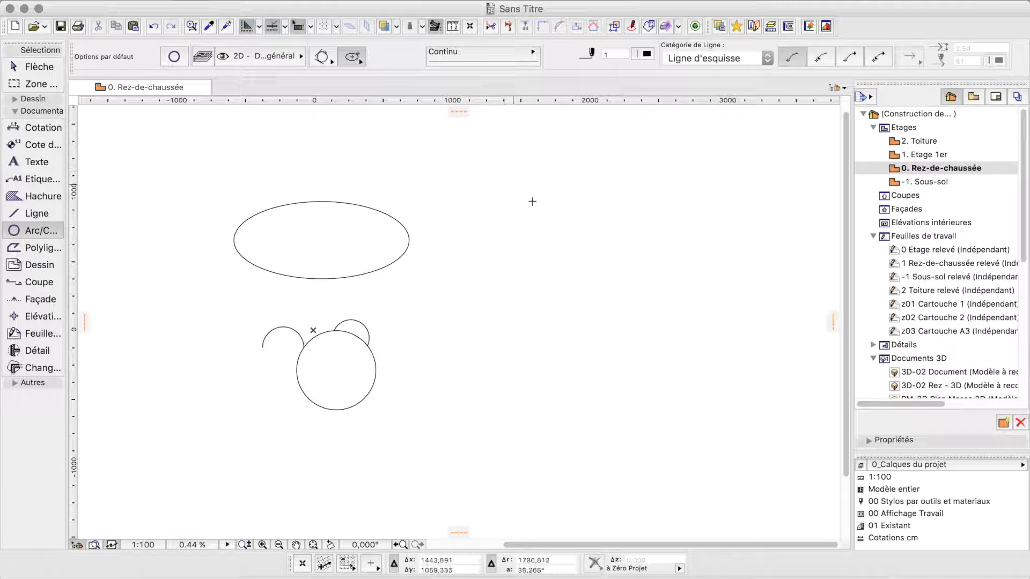
{"action": "left_click", "coordinate": [509, 198]}
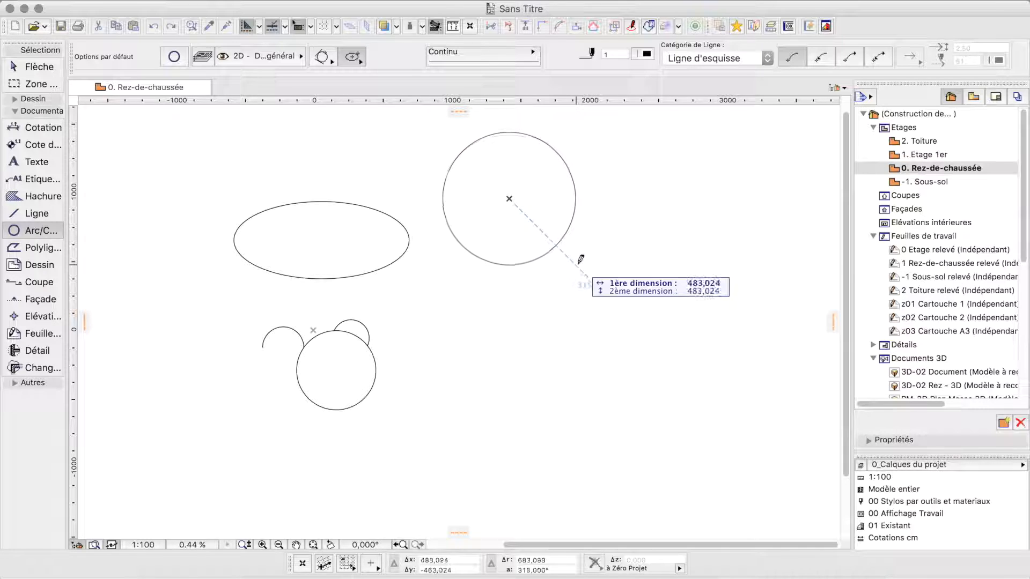
{"action": "left_click", "coordinate": [599, 256]}
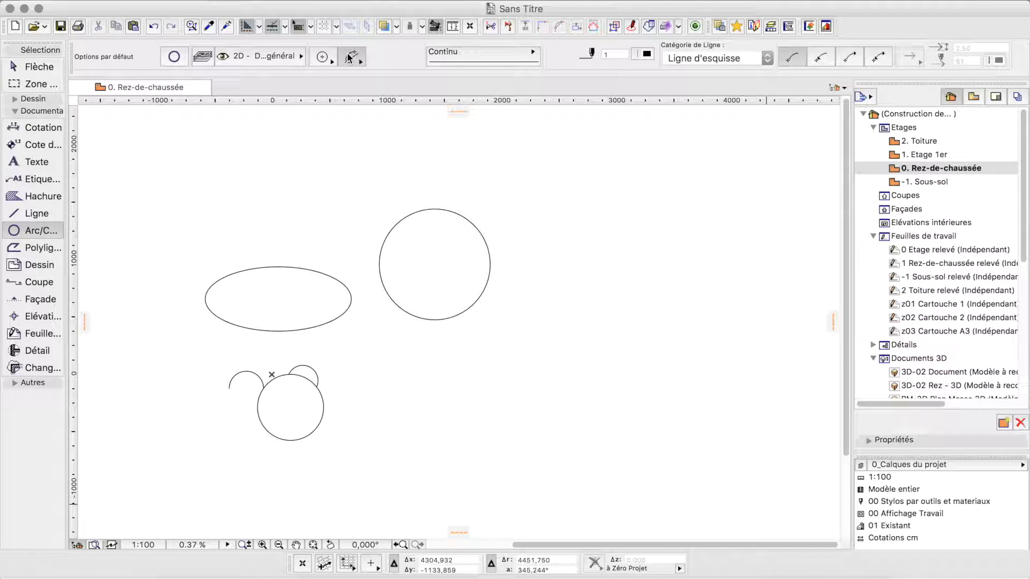
Step: Draw a tall elliptical arc right of the circle by centre and radii, about 561 horizontally and 1396 vertically, sweeping clockwise from its top to its upper left
{"action": "left_click", "coordinate": [615, 285]}
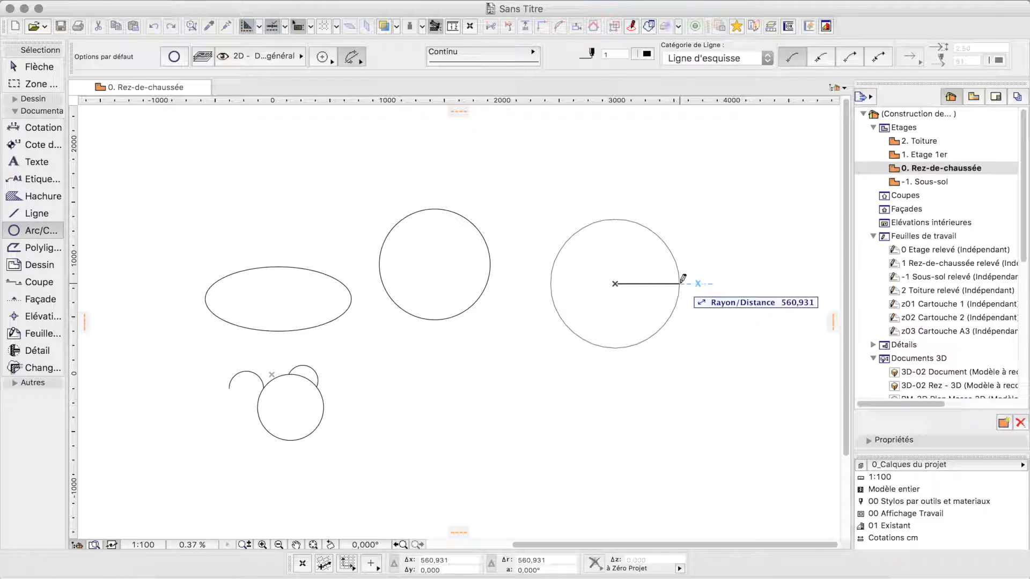
{"action": "left_click", "coordinate": [680, 284]}
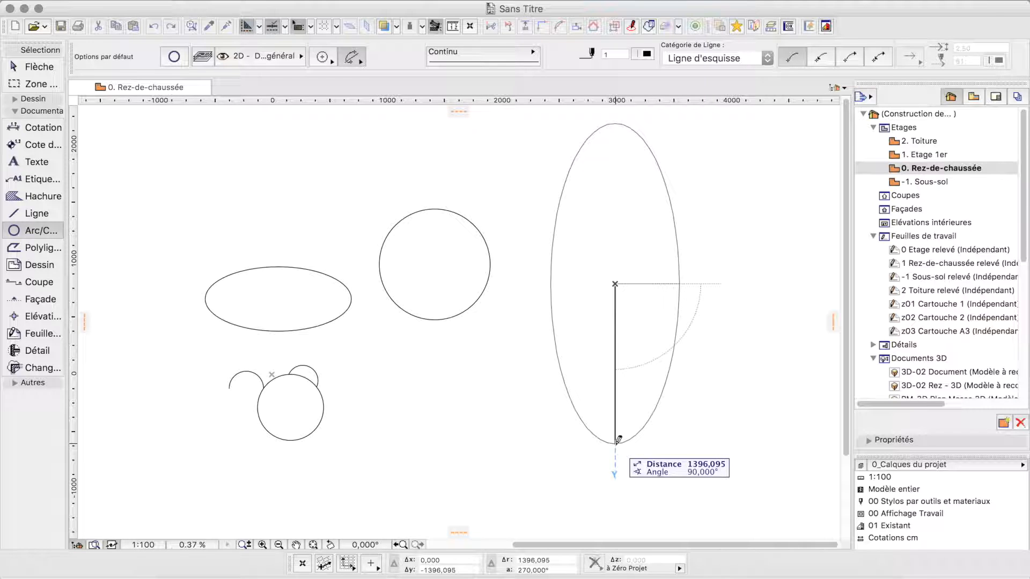
{"action": "left_click", "coordinate": [617, 440]}
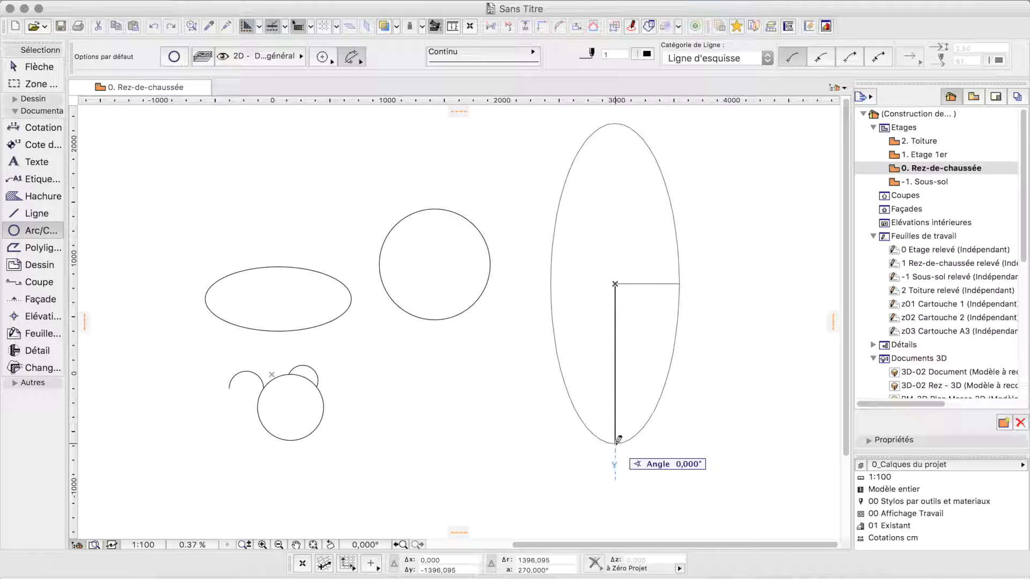
{"action": "left_click", "coordinate": [616, 198]}
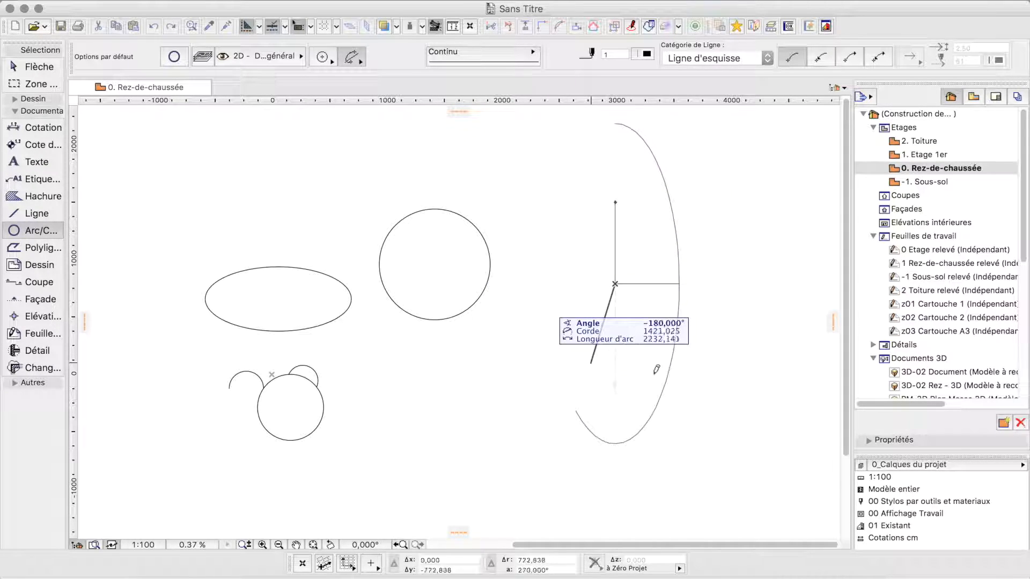
{"action": "left_click", "coordinate": [553, 244]}
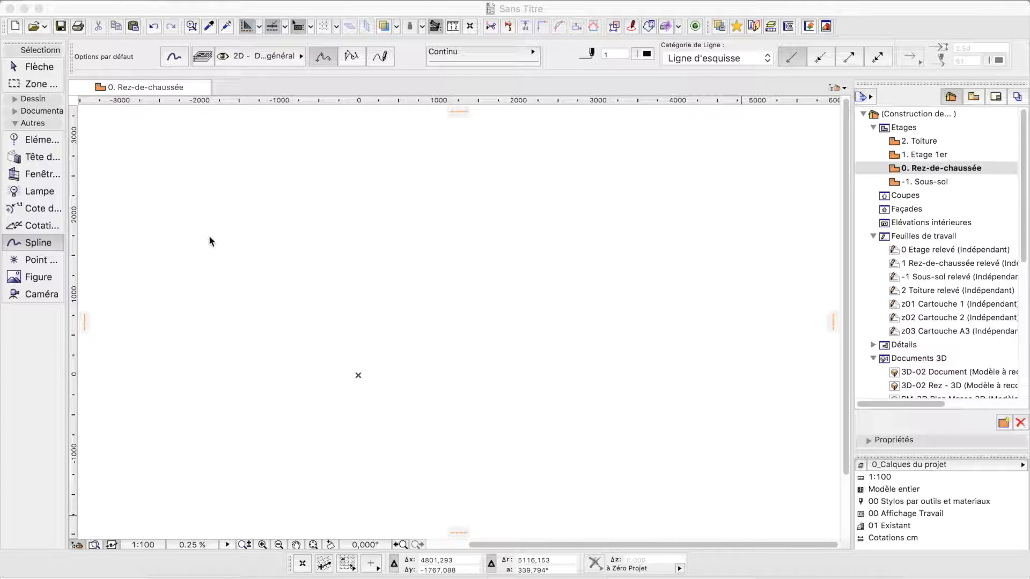
Step: Draw a large wavy closed curve around the origin with the Spline tool's natural method, ending on its start point
{"action": "left_click", "coordinate": [31, 245]}
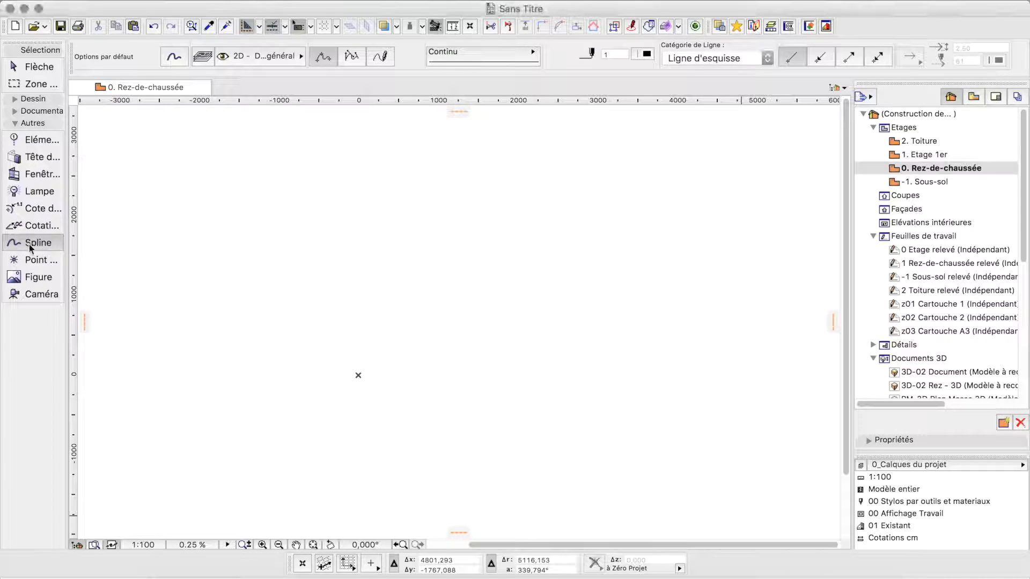
{"action": "left_click", "coordinate": [189, 352]}
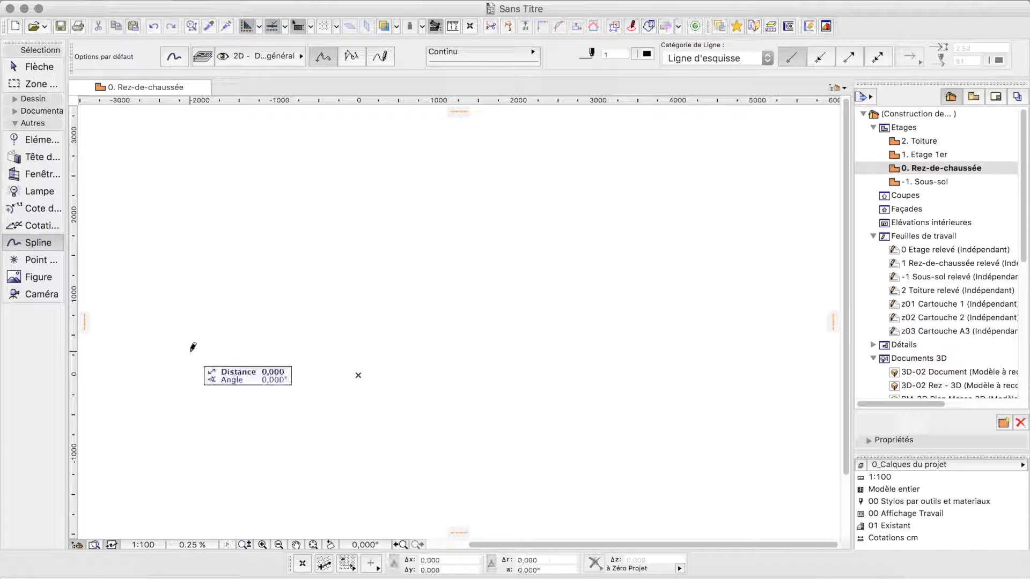
{"action": "left_click_drag", "start_coordinate": [211, 234], "coordinate": [299, 260]}
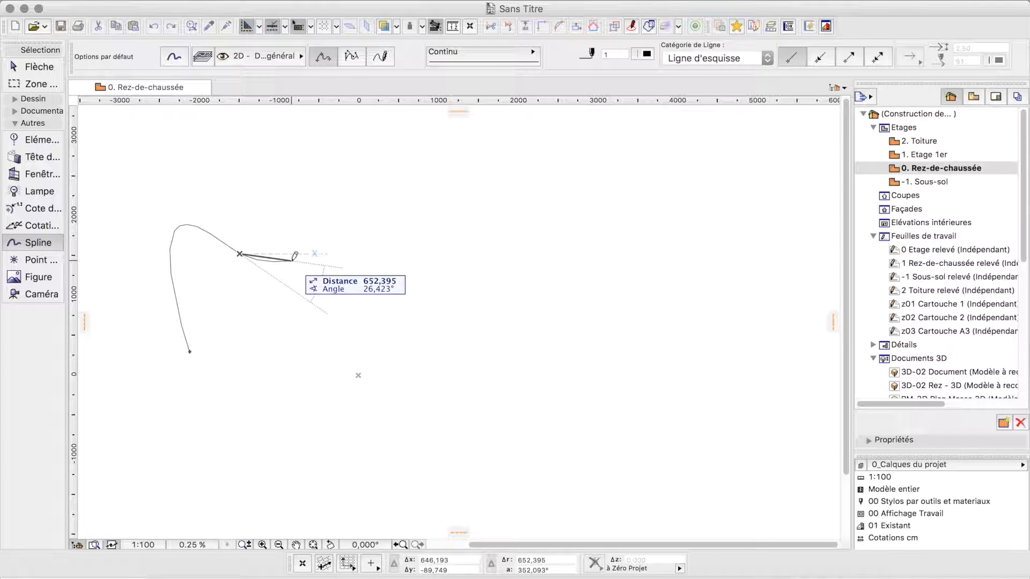
{"action": "left_click_drag", "start_coordinate": [330, 200], "coordinate": [412, 166]}
{"action": "left_click_drag", "start_coordinate": [411, 167], "coordinate": [520, 198]}
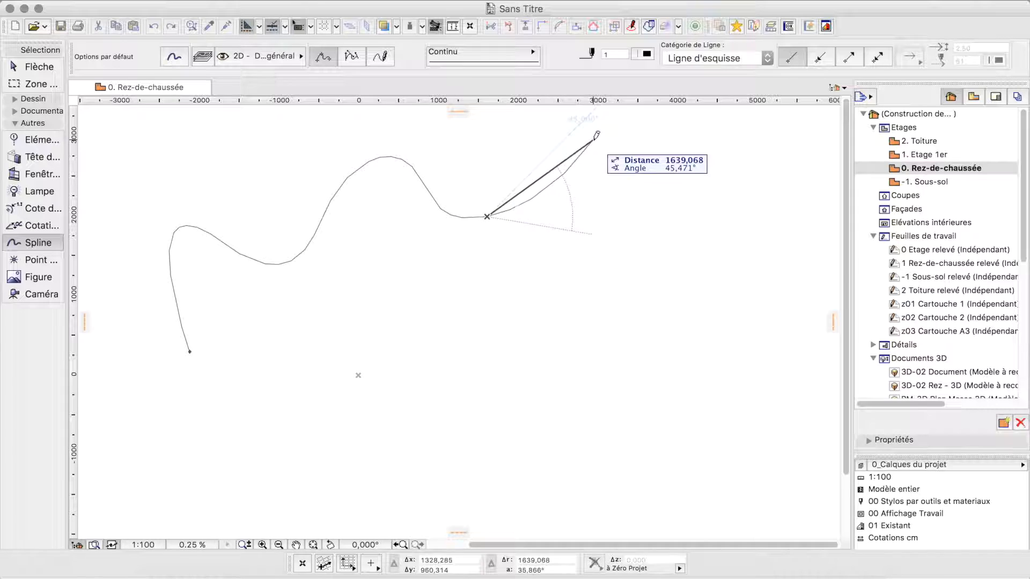
{"action": "left_click_drag", "start_coordinate": [701, 200], "coordinate": [662, 332]}
{"action": "left_click_drag", "start_coordinate": [550, 385], "coordinate": [493, 471]}
{"action": "left_click", "coordinate": [526, 453]}
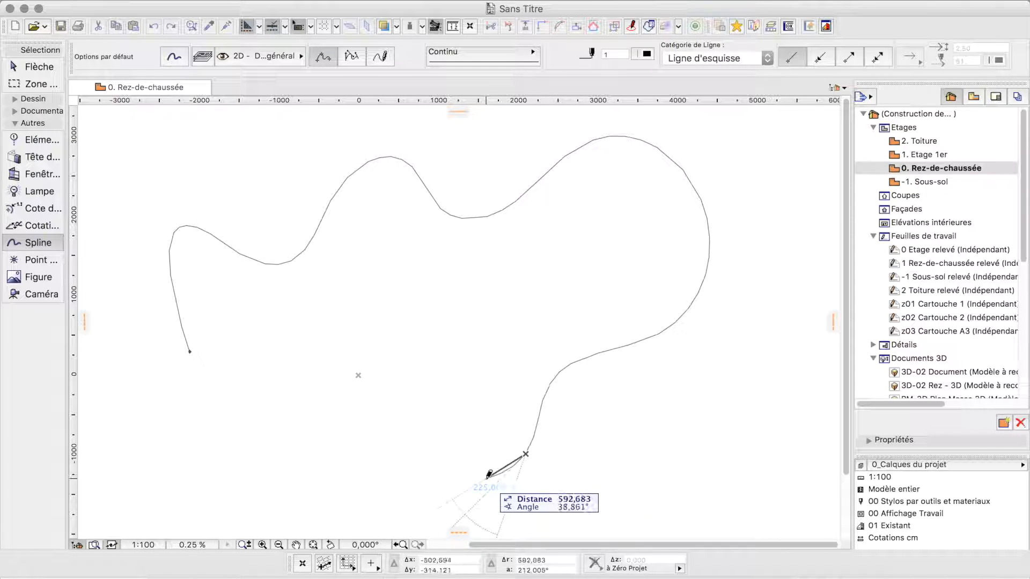
{"action": "left_click_drag", "start_coordinate": [412, 400], "coordinate": [263, 475]}
{"action": "left_click", "coordinate": [192, 503]}
{"action": "left_click_drag", "start_coordinate": [190, 352], "coordinate": [223, 401]}
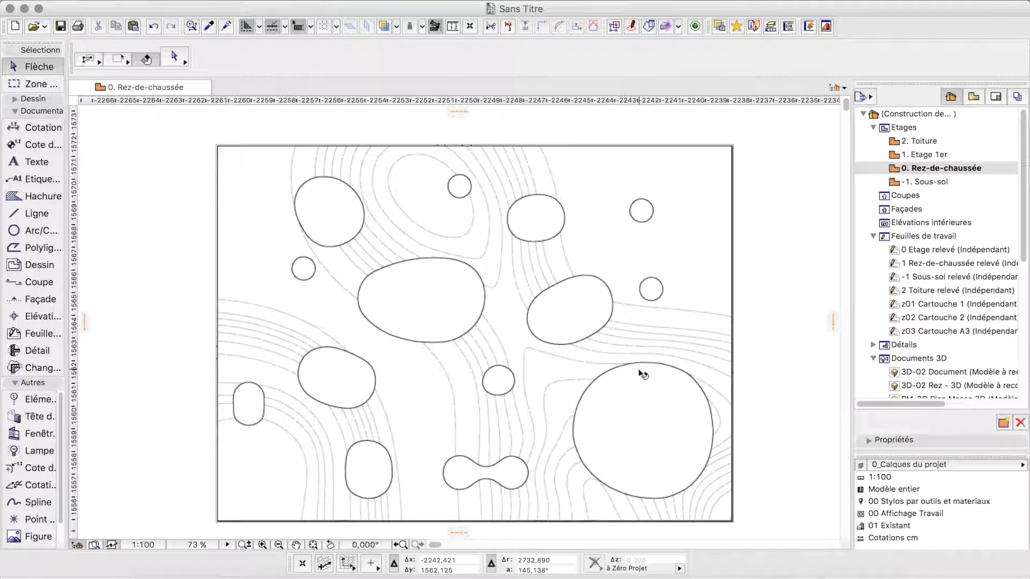
Step: Switch to Preview to look at the Rolex Learning Center aerial photo, and return to the ArchiCAD floor plan
{"action": "key", "text": "ctrl+Left"}
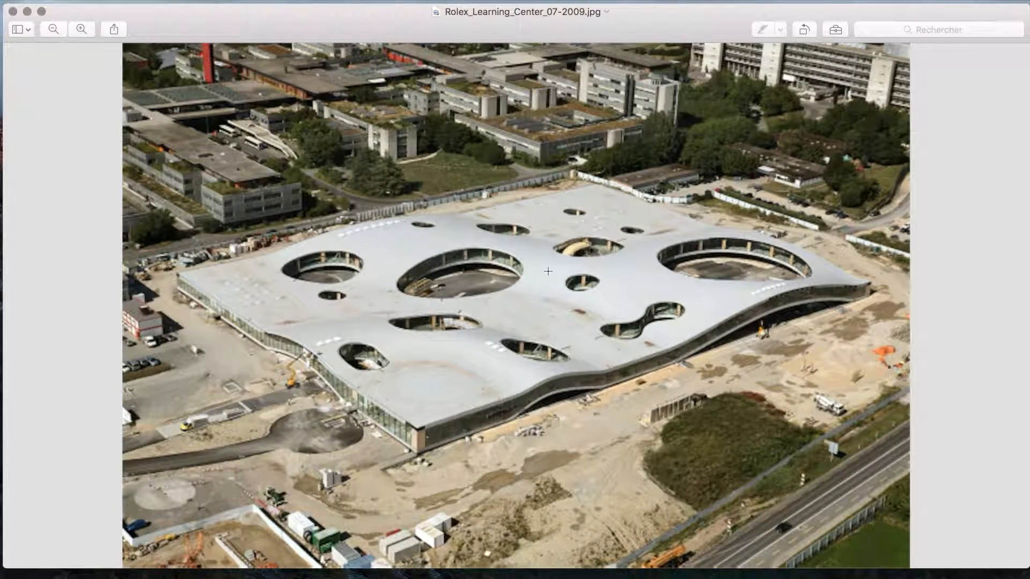
{"action": "key", "text": "ctrl+Right"}
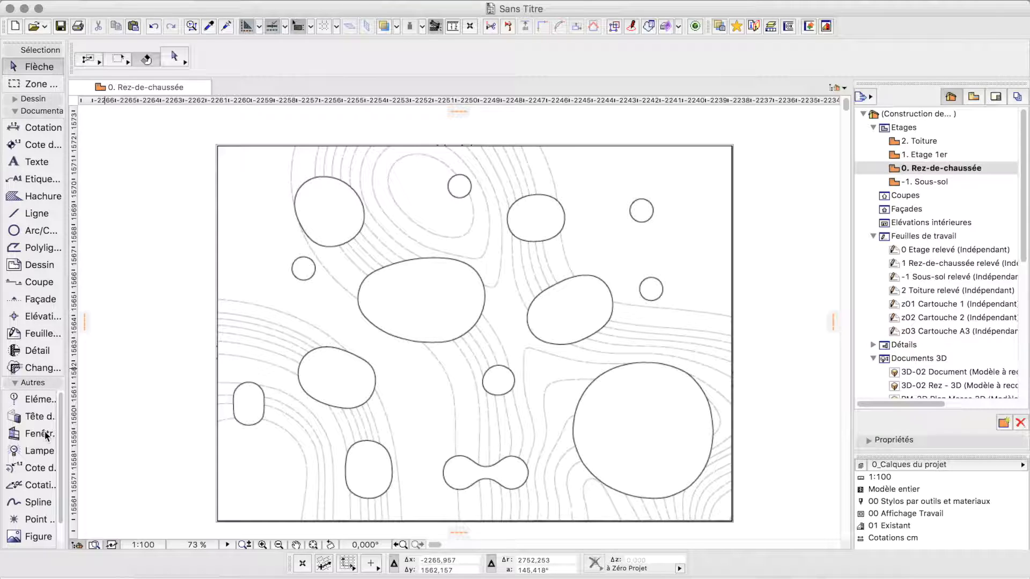
Step: Trace the right side of the plan's large central opening with a natural spline, starting at the top of its outline
{"action": "scroll", "coordinate": [46, 436], "scroll_direction": "down", "scroll_amount": 1}
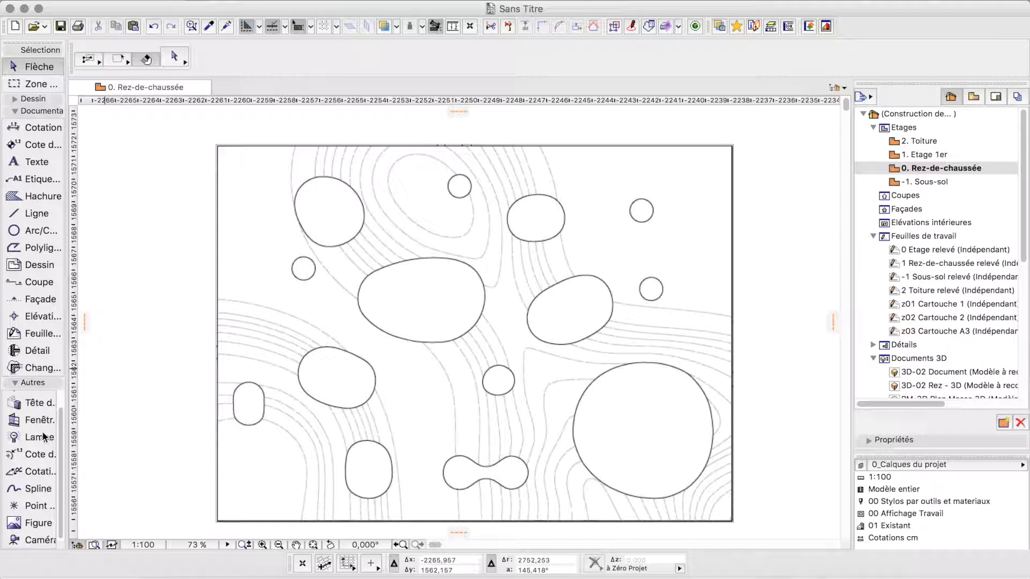
{"action": "left_click", "coordinate": [35, 489]}
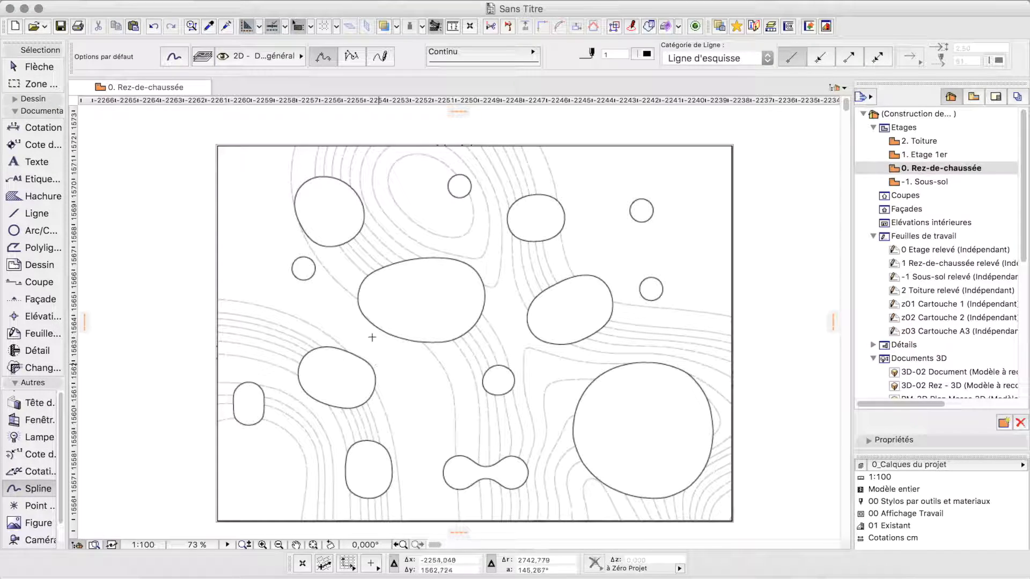
{"action": "scroll", "coordinate": [432, 263], "scroll_direction": "down", "scroll_amount": 3}
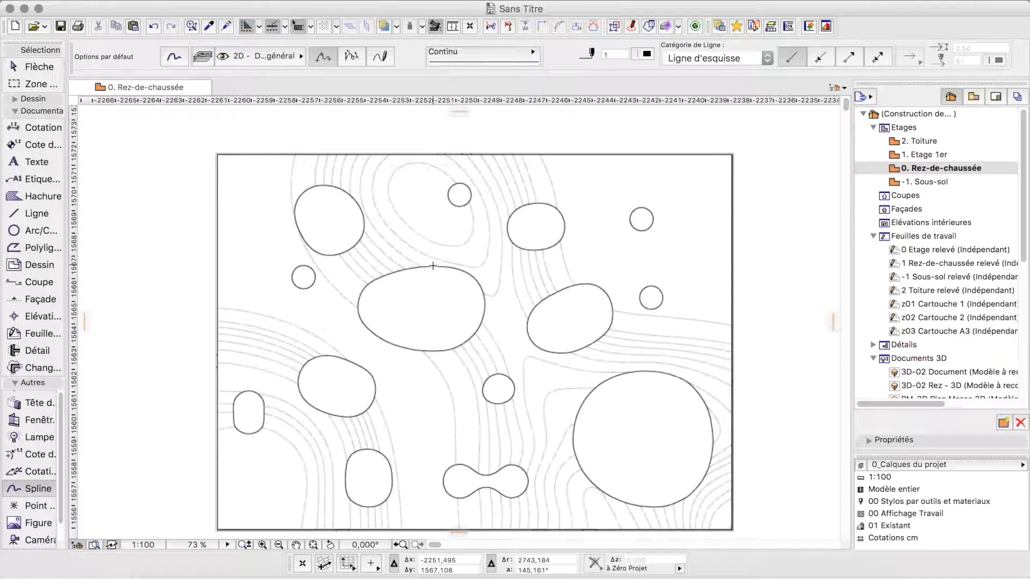
{"action": "scroll", "coordinate": [435, 272], "scroll_direction": "up", "scroll_amount": 5}
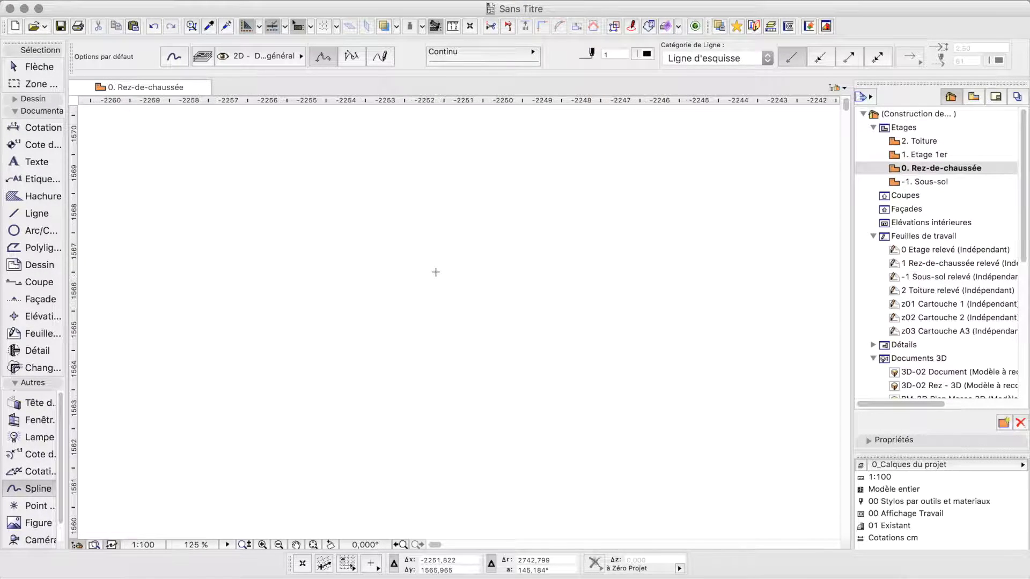
{"action": "scroll", "coordinate": [452, 259], "scroll_direction": "up", "scroll_amount": 2}
{"action": "scroll", "coordinate": [452, 258], "scroll_direction": "up", "scroll_amount": 2}
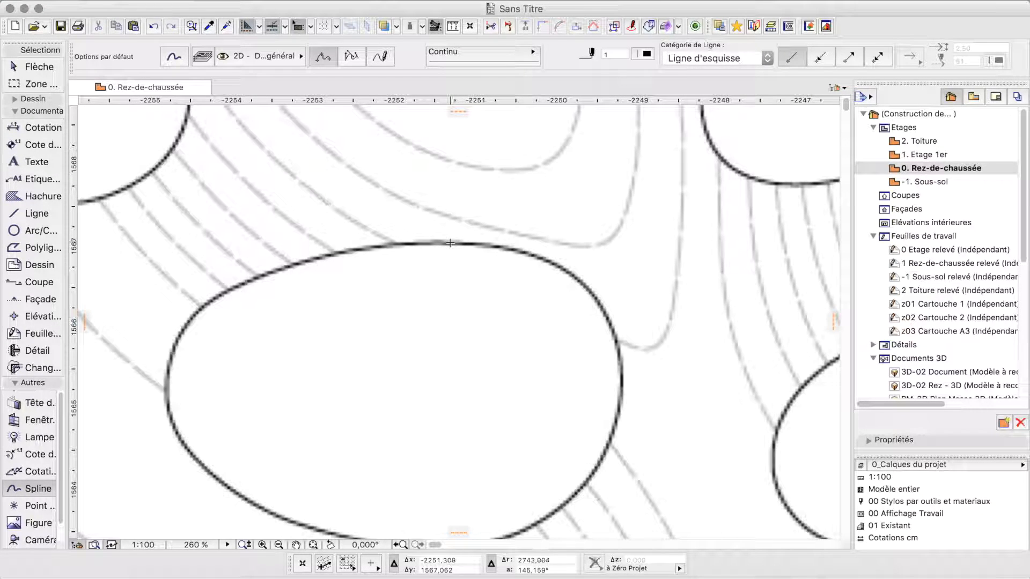
{"action": "left_click", "coordinate": [450, 243]}
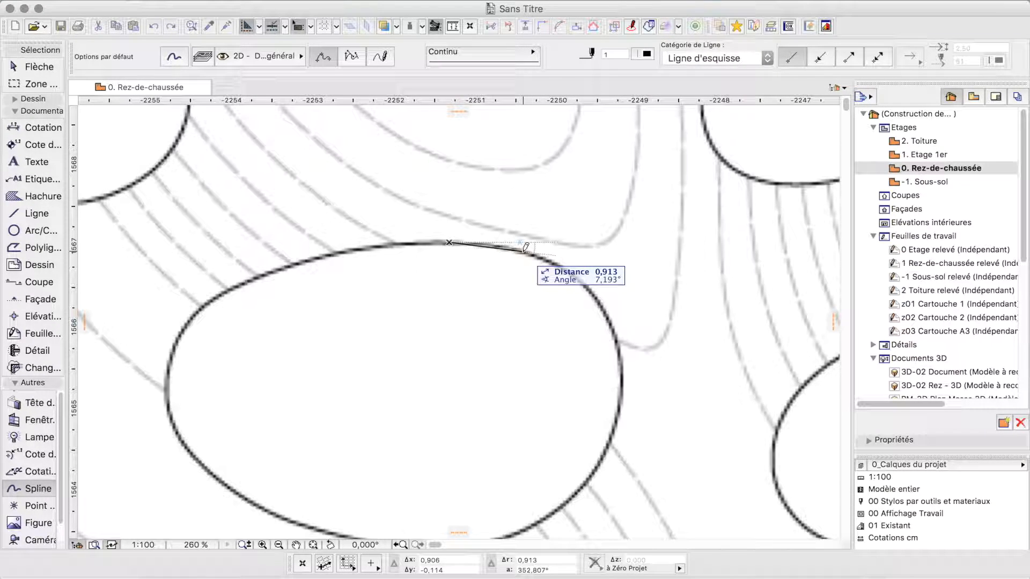
{"action": "left_click", "coordinate": [568, 272]}
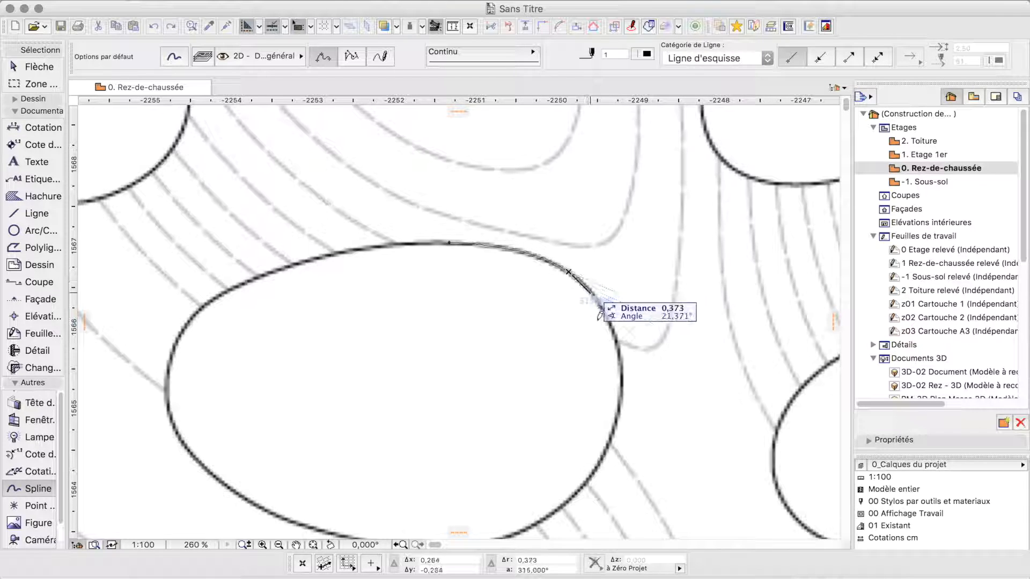
{"action": "left_click", "coordinate": [604, 314]}
{"action": "left_click", "coordinate": [620, 354]}
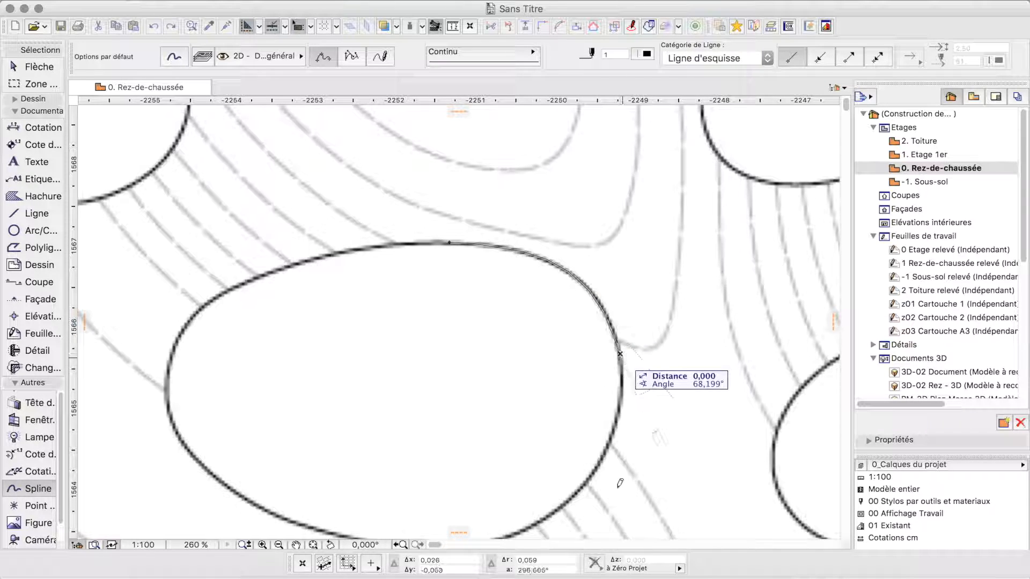
{"action": "left_click", "coordinate": [603, 456]}
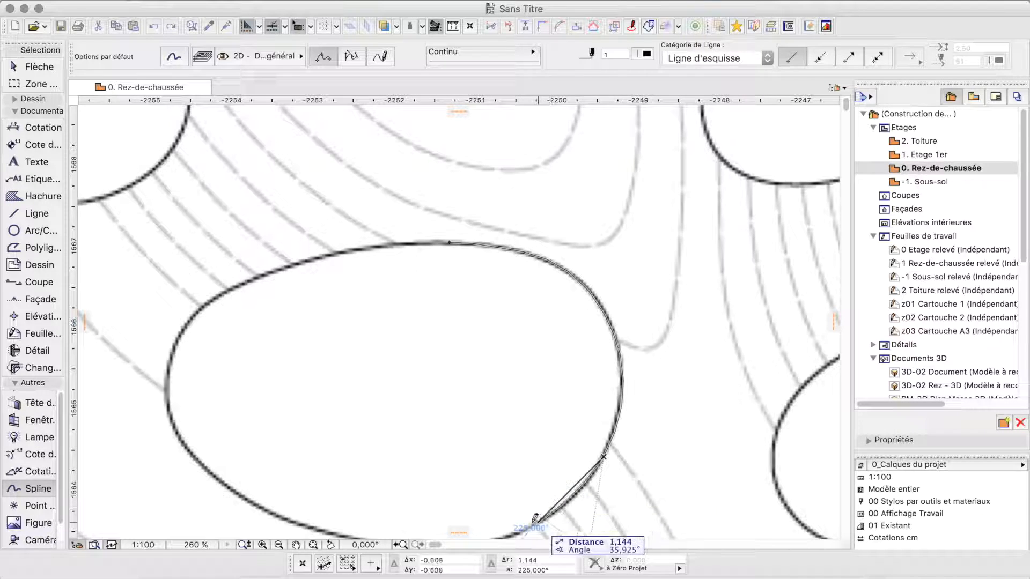
Step: Continue the spline along the bottom and left side of the central opening and close it on its start point
{"action": "middle_click_drag", "start_coordinate": [620, 517], "coordinate": [616, 409]}
{"action": "left_click", "coordinate": [420, 449]}
{"action": "left_click", "coordinate": [418, 455]}
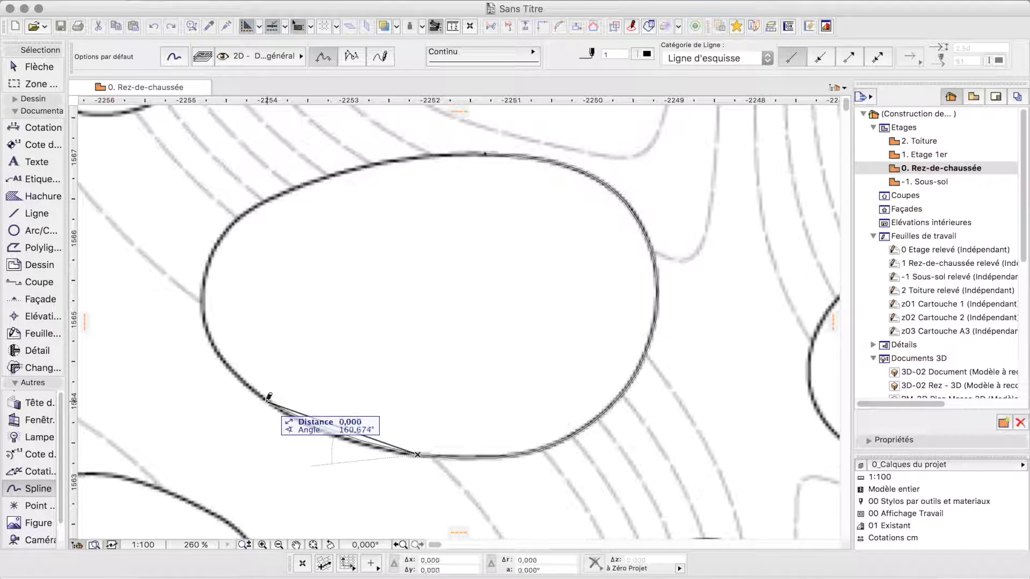
{"action": "left_click", "coordinate": [269, 398]}
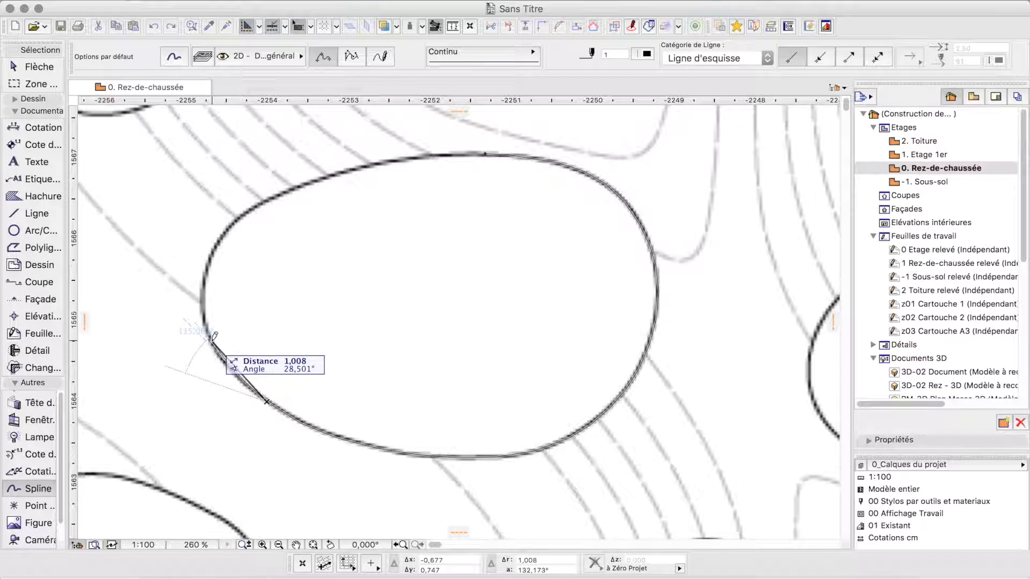
{"action": "left_click", "coordinate": [202, 290]}
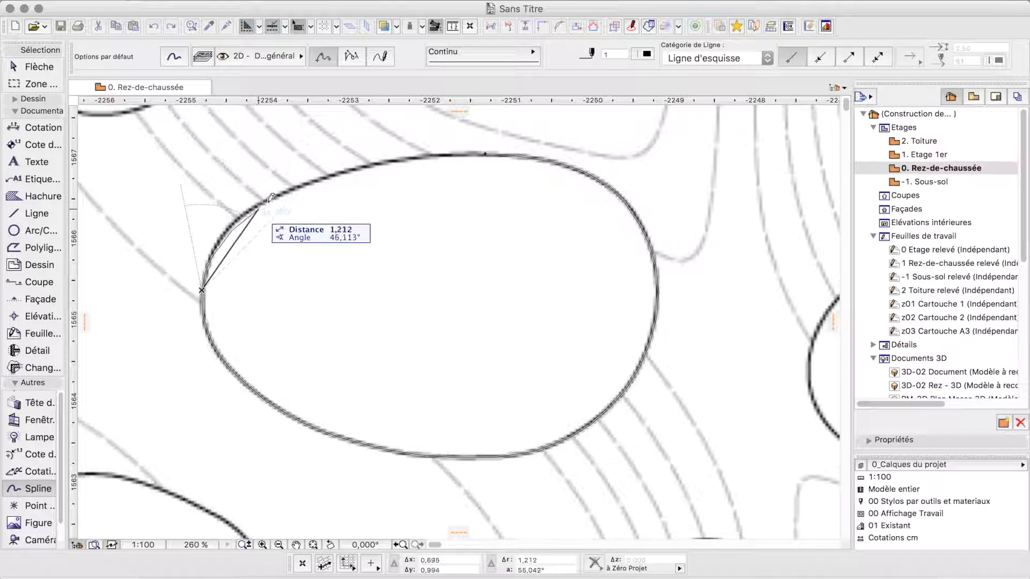
{"action": "left_click", "coordinate": [275, 196]}
{"action": "left_click", "coordinate": [423, 153]}
{"action": "left_click", "coordinate": [485, 154]}
Step: Trace the small round opening above the central one with a full circle by centre and radius, about 0.545 in radius
{"action": "scroll", "coordinate": [653, 328], "scroll_direction": "down", "scroll_amount": 8}
{"action": "middle_click_drag", "start_coordinate": [656, 332], "coordinate": [517, 372]}
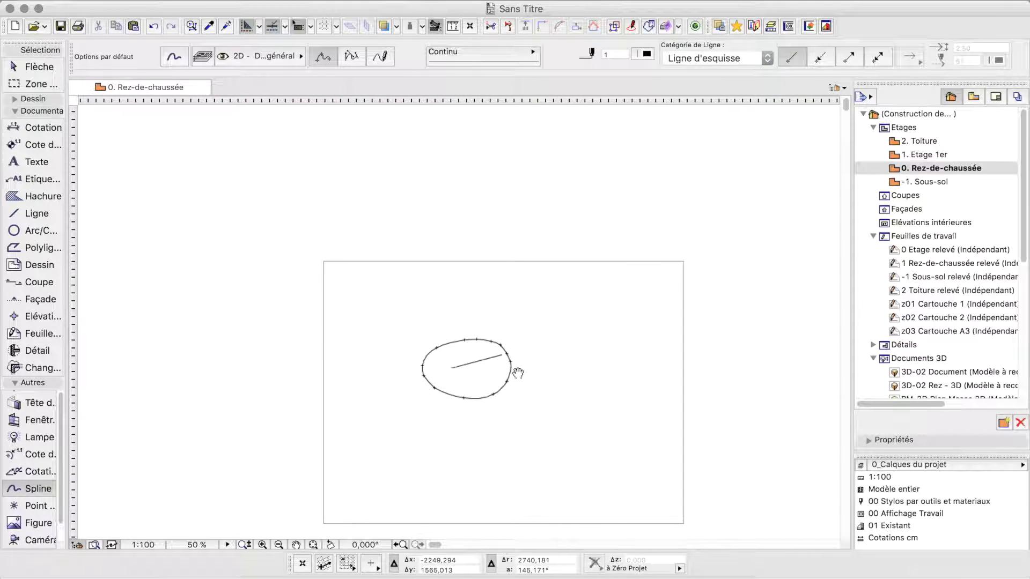
{"action": "scroll", "coordinate": [498, 290], "scroll_direction": "up", "scroll_amount": 6}
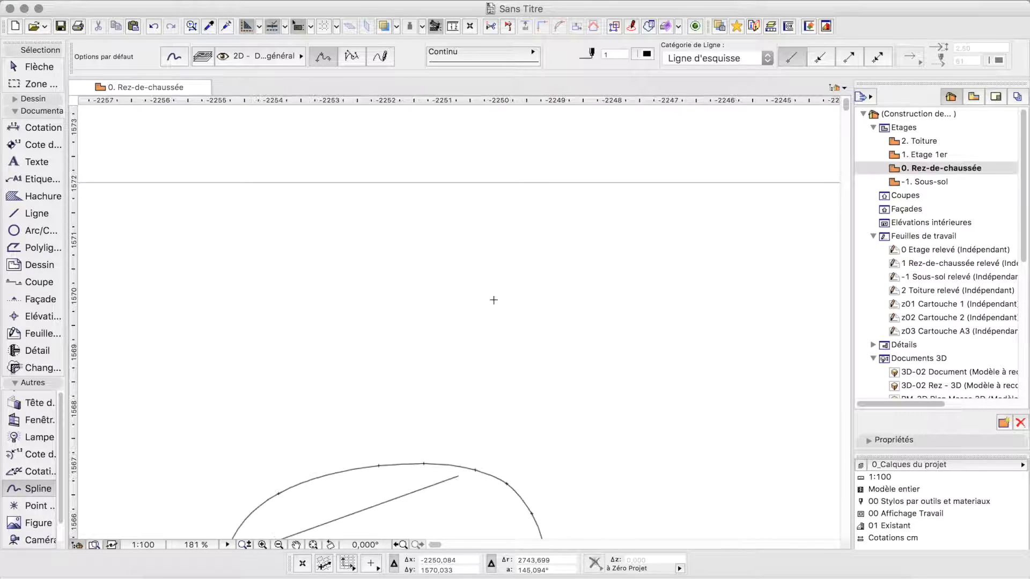
{"action": "scroll", "coordinate": [131, 225], "scroll_direction": "up", "scroll_amount": 1}
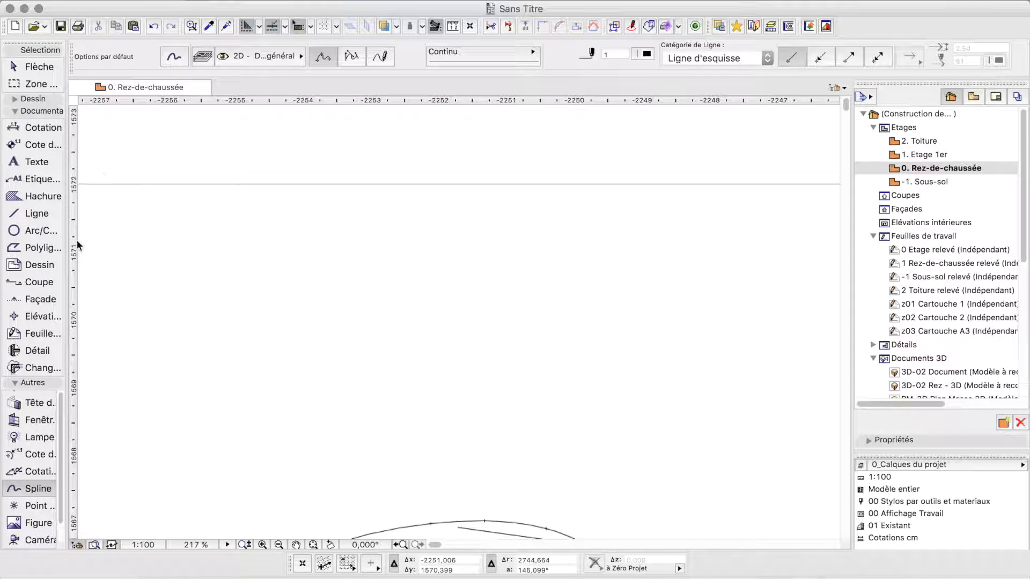
{"action": "left_click", "coordinate": [31, 231]}
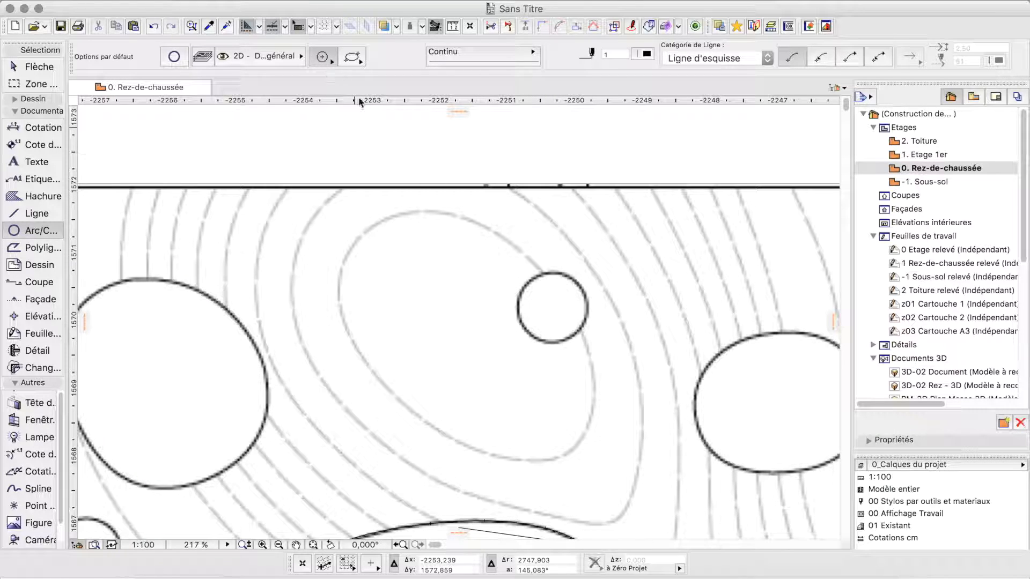
{"action": "left_click", "coordinate": [552, 306]}
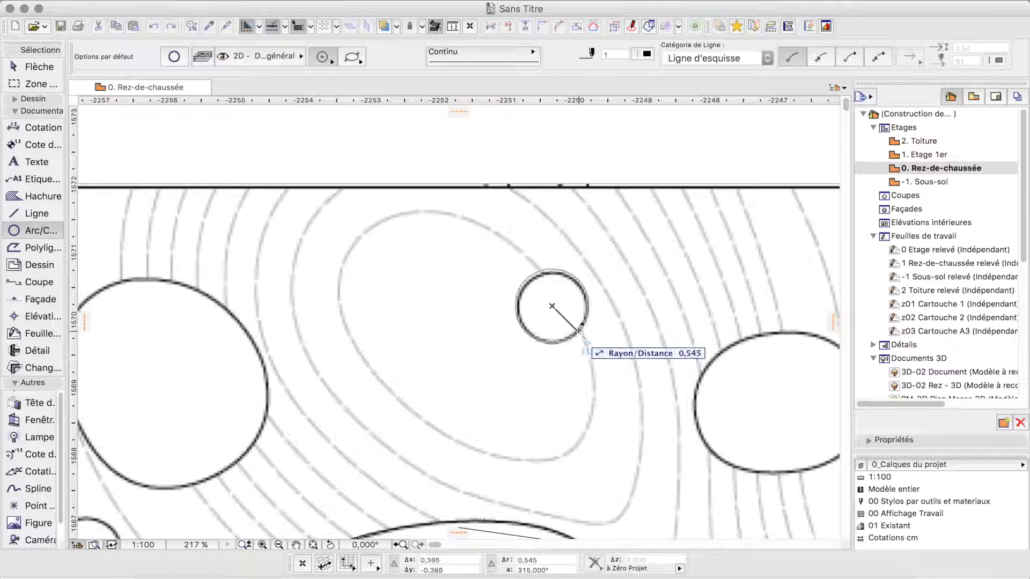
{"action": "left_click", "coordinate": [581, 327]}
{"action": "left_click", "coordinate": [580, 328]}
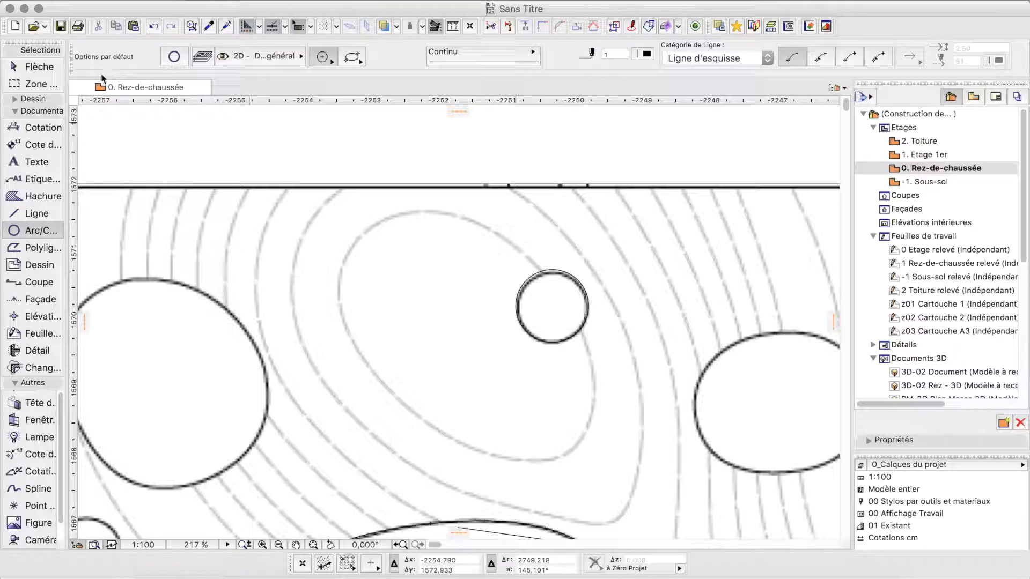
Step: Select the traced circle around the small round opening and move its top node clockwise to its right side, opening it into an arc
{"action": "left_click", "coordinate": [60, 67]}
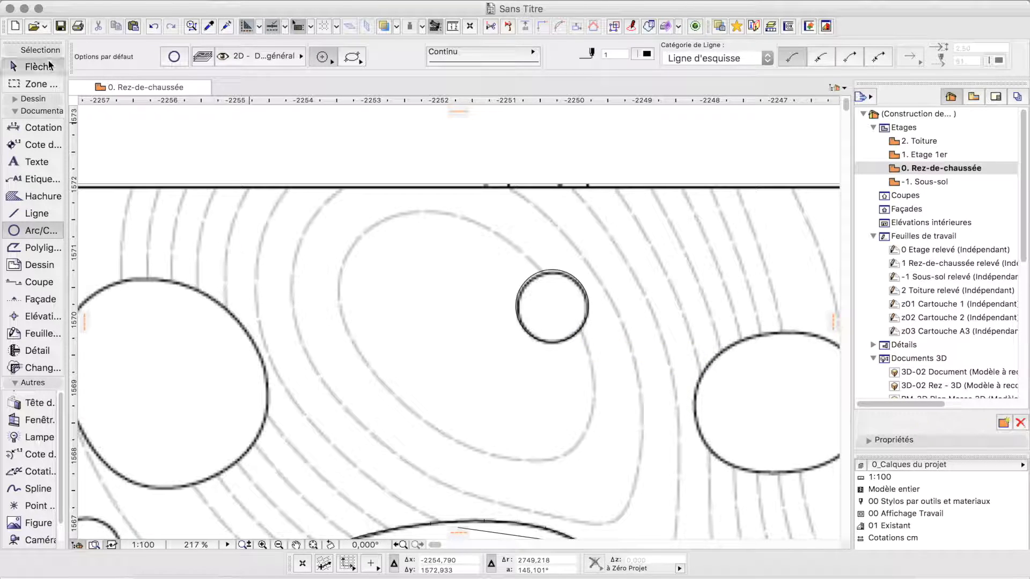
{"action": "left_click", "coordinate": [584, 329]}
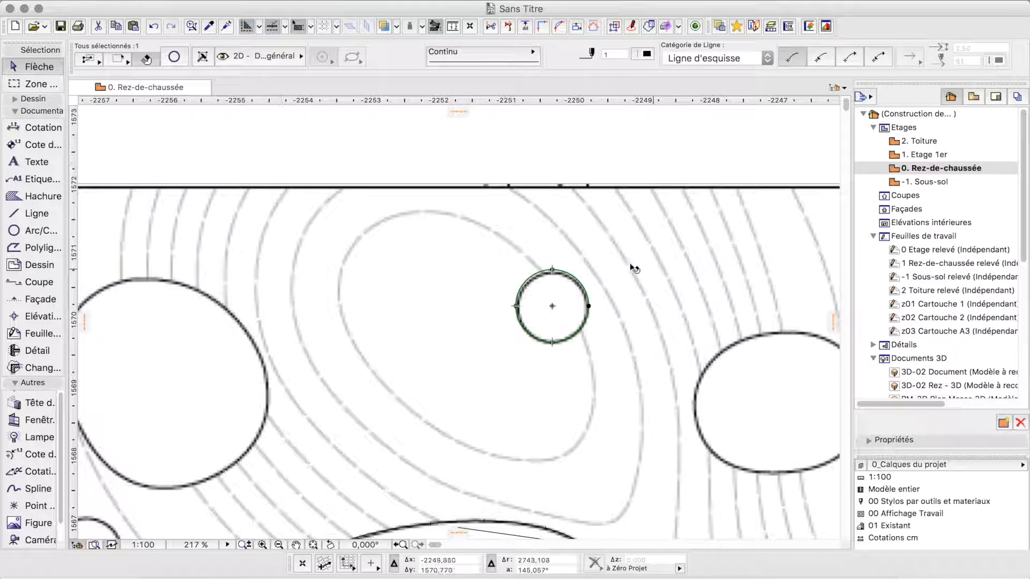
{"action": "left_click", "coordinate": [555, 271]}
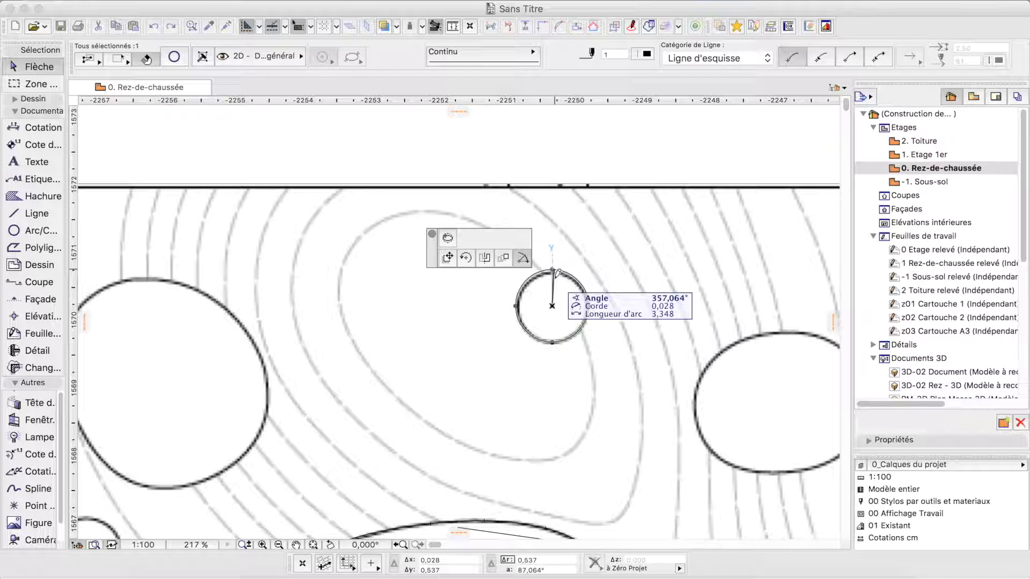
{"action": "left_click", "coordinate": [588, 299]}
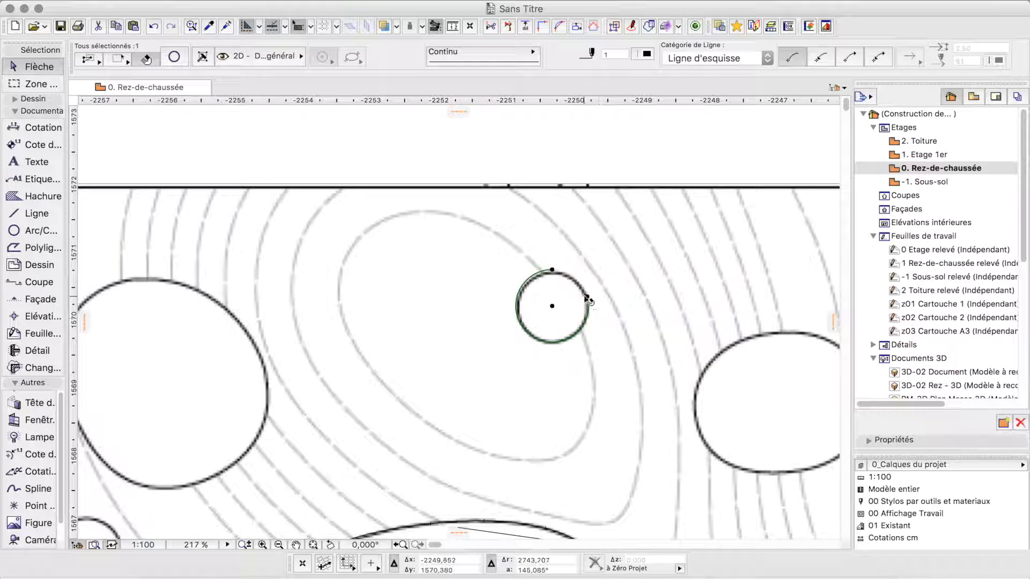
Step: Rotate the open arc about its right-hand endpoint so that it swings off the small round opening, up and to the right
{"action": "left_click", "coordinate": [587, 298]}
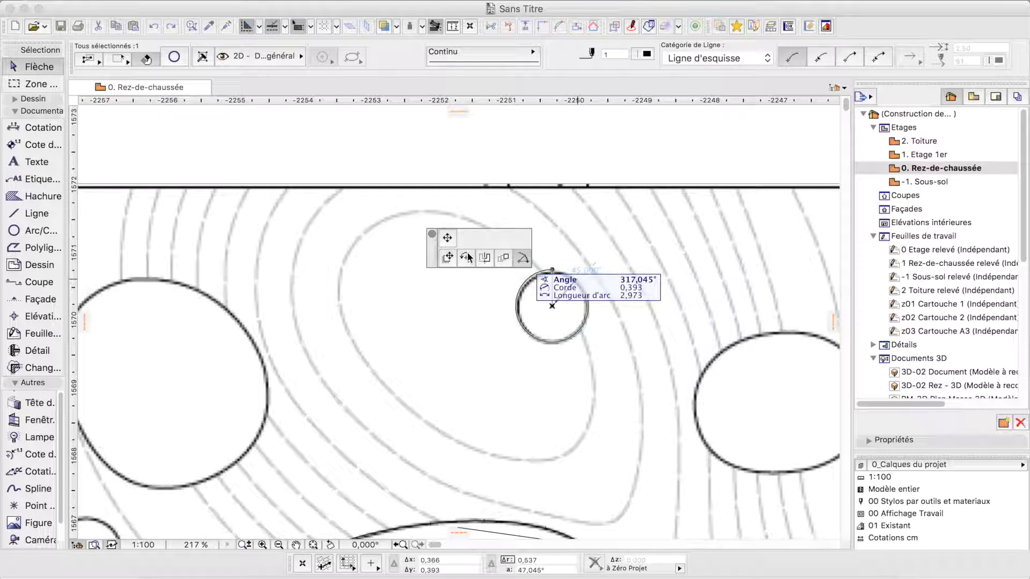
{"action": "left_click", "coordinate": [470, 257]}
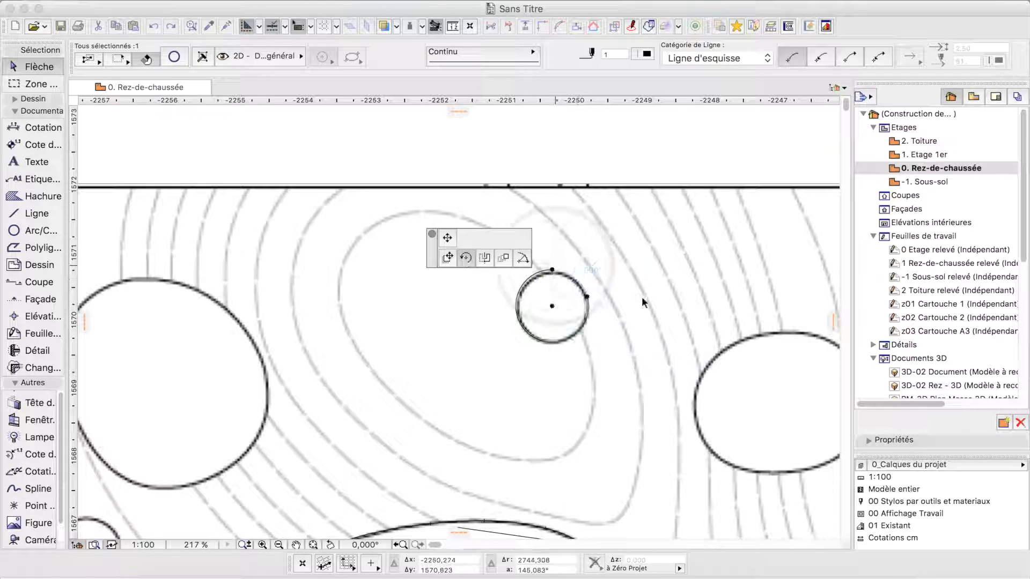
{"action": "left_click", "coordinate": [589, 299]}
{"action": "left_click", "coordinate": [673, 358]}
{"action": "left_click", "coordinate": [369, 328]}
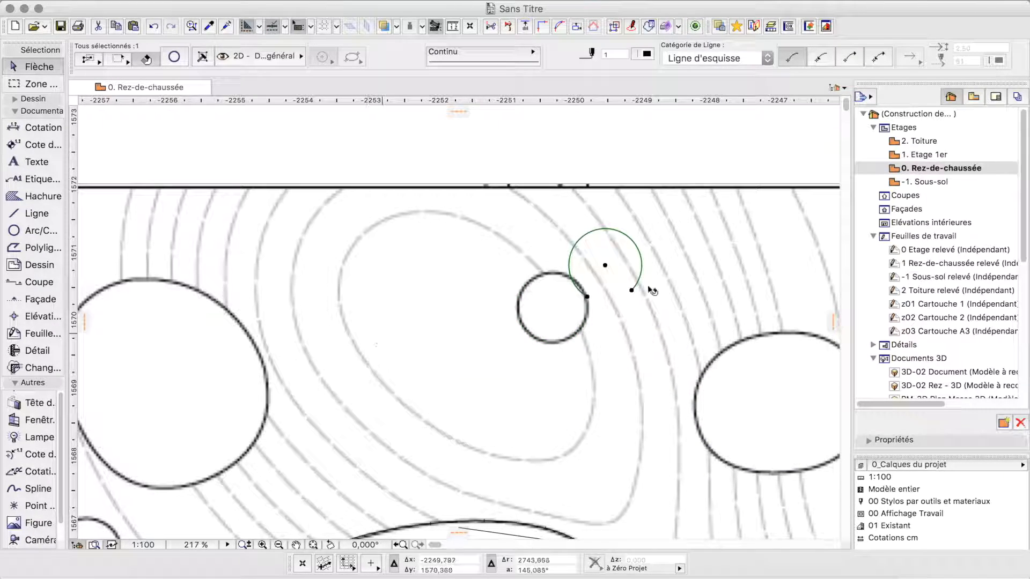
{"action": "scroll", "coordinate": [542, 310], "scroll_direction": "down", "scroll_amount": 3}
{"action": "scroll", "coordinate": [619, 219], "scroll_direction": "down", "scroll_amount": 10}
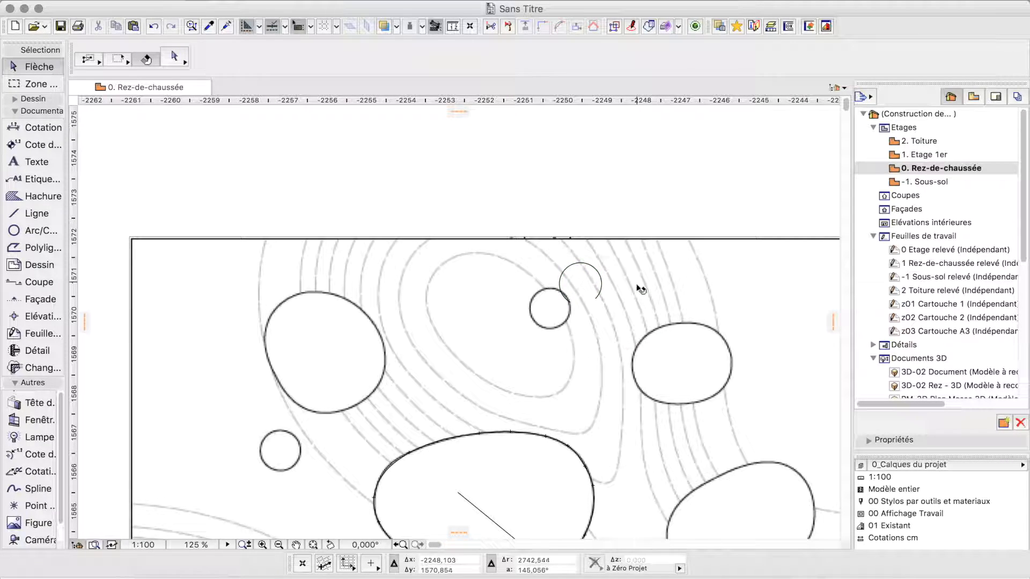